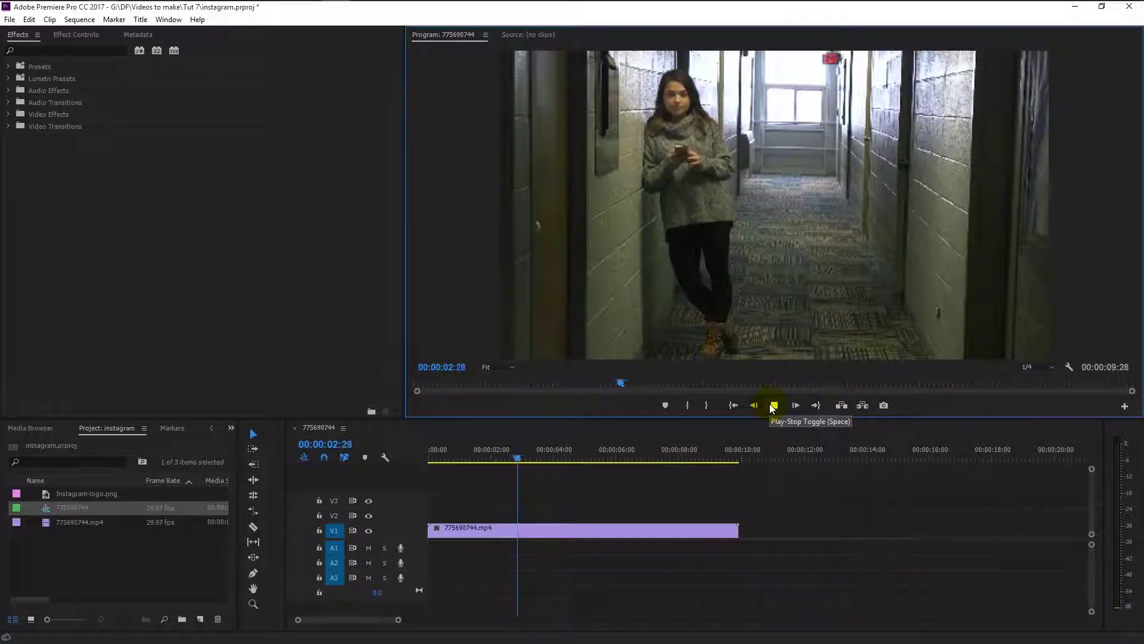
Step: Stop the preview playback of the hallway clip 775690744.mp4 in the sequence
{"action": "left_click", "coordinate": [773, 406]}
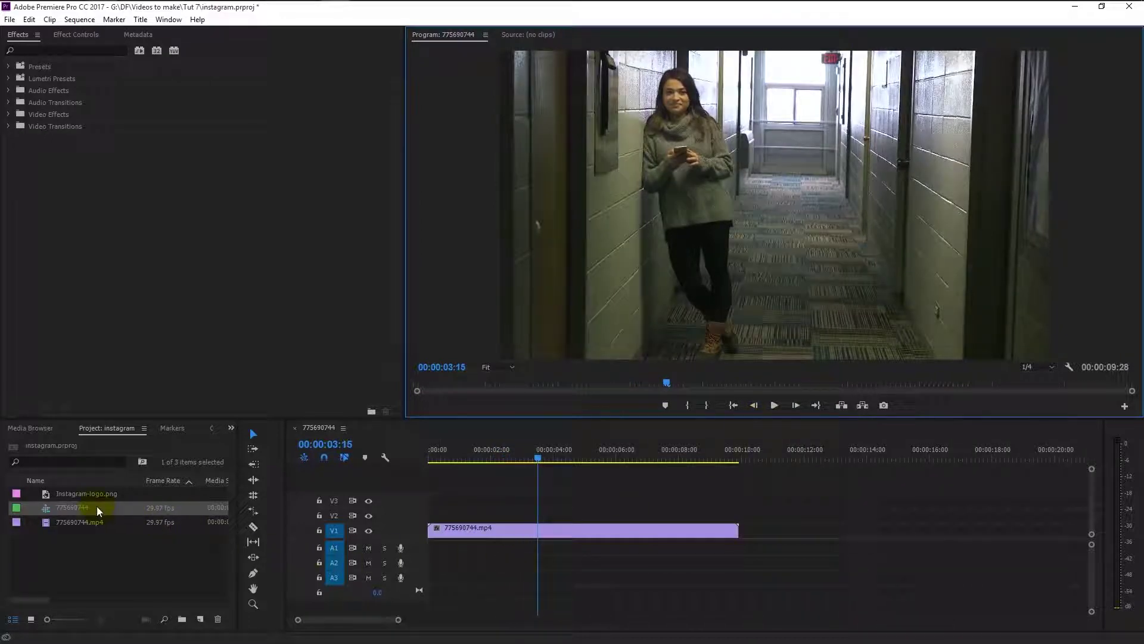
Step: Place Instagram-logo.png on track V2 over the hallway clip, preview it, and select it
{"action": "left_click_drag", "start_coordinate": [73, 495], "coordinate": [506, 512]}
{"action": "key", "text": "space"}
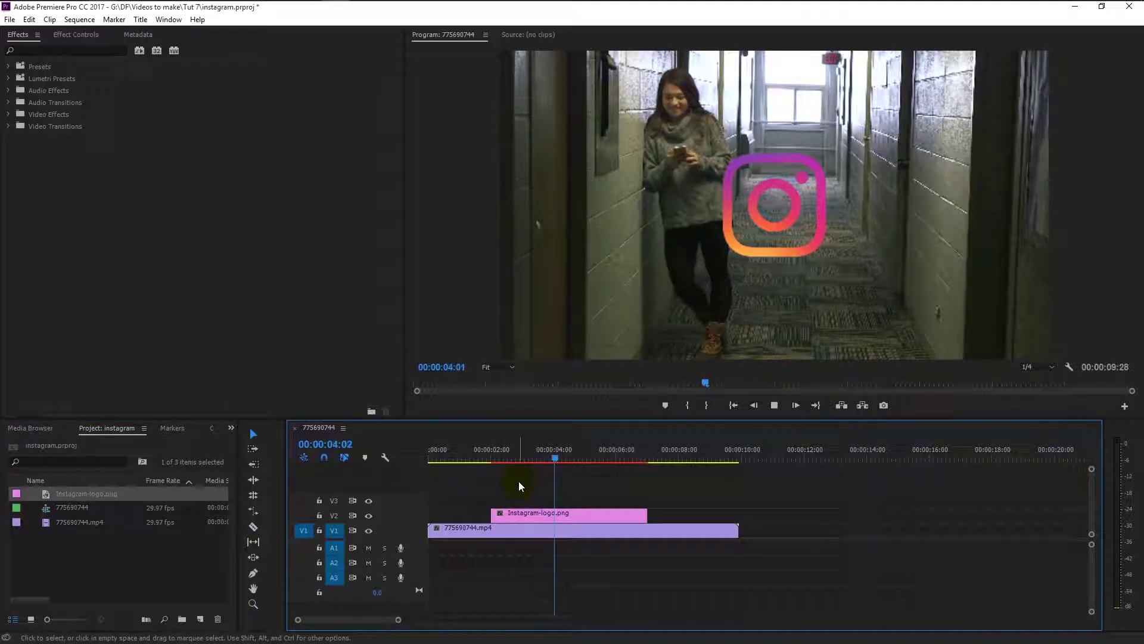
{"action": "left_click_drag", "start_coordinate": [535, 459], "coordinate": [494, 460]}
{"action": "key", "text": "space"}
{"action": "left_click", "coordinate": [541, 516]}
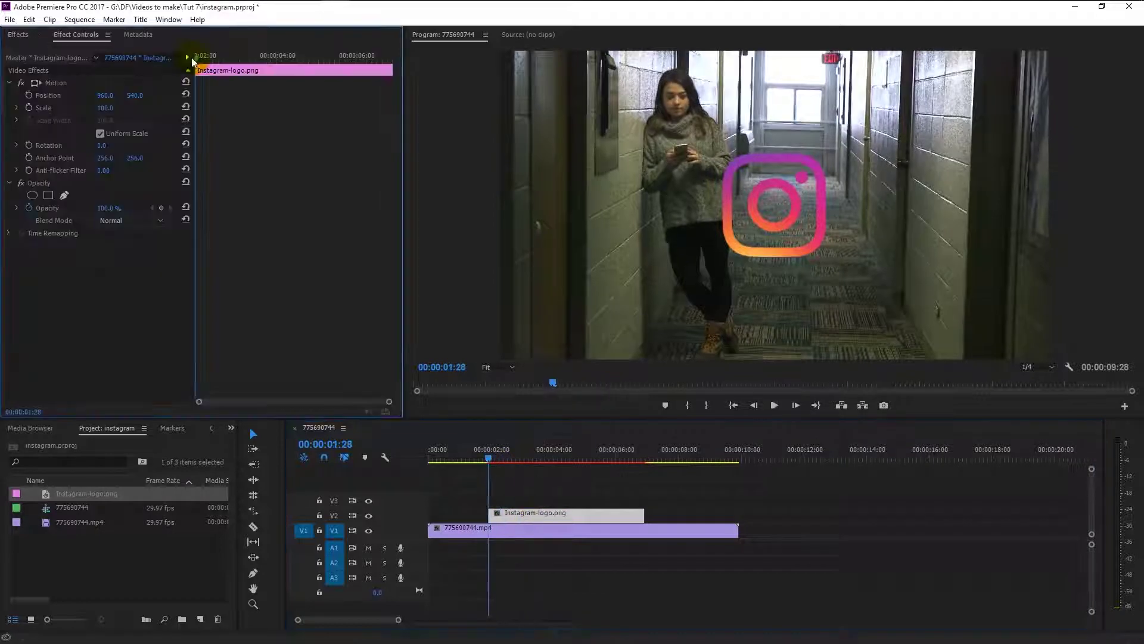
{"action": "left_click_drag", "start_coordinate": [192, 61], "coordinate": [223, 93]}
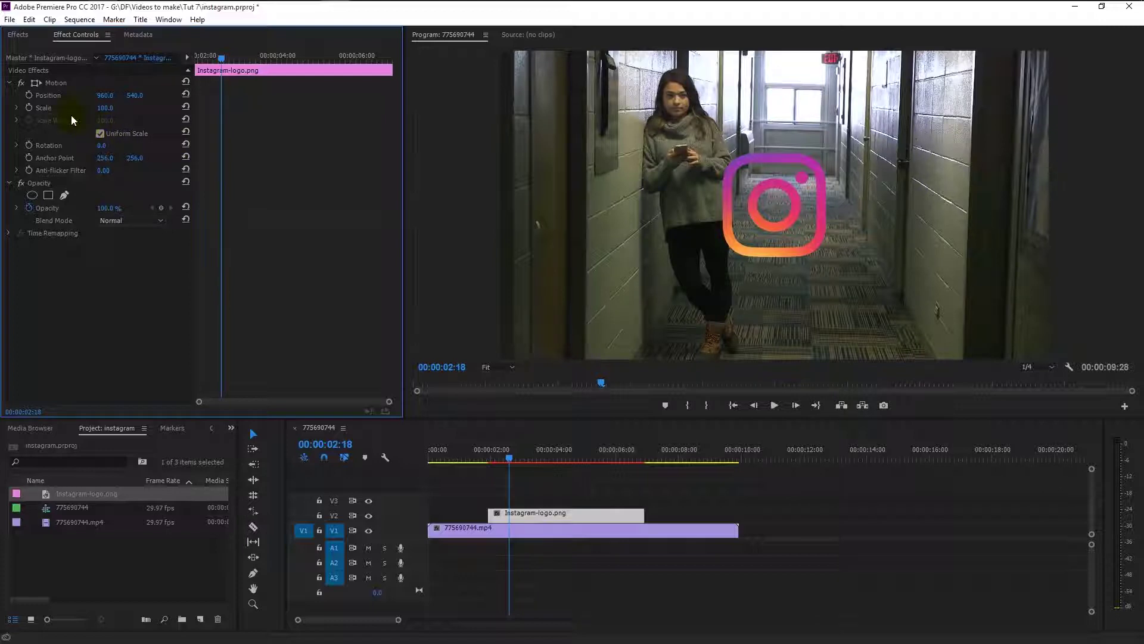
Step: Keyframe the logo's Scale and Rotation, starting at Scale 0 and Rotation -180° at the clip start
{"action": "left_click", "coordinate": [28, 108]}
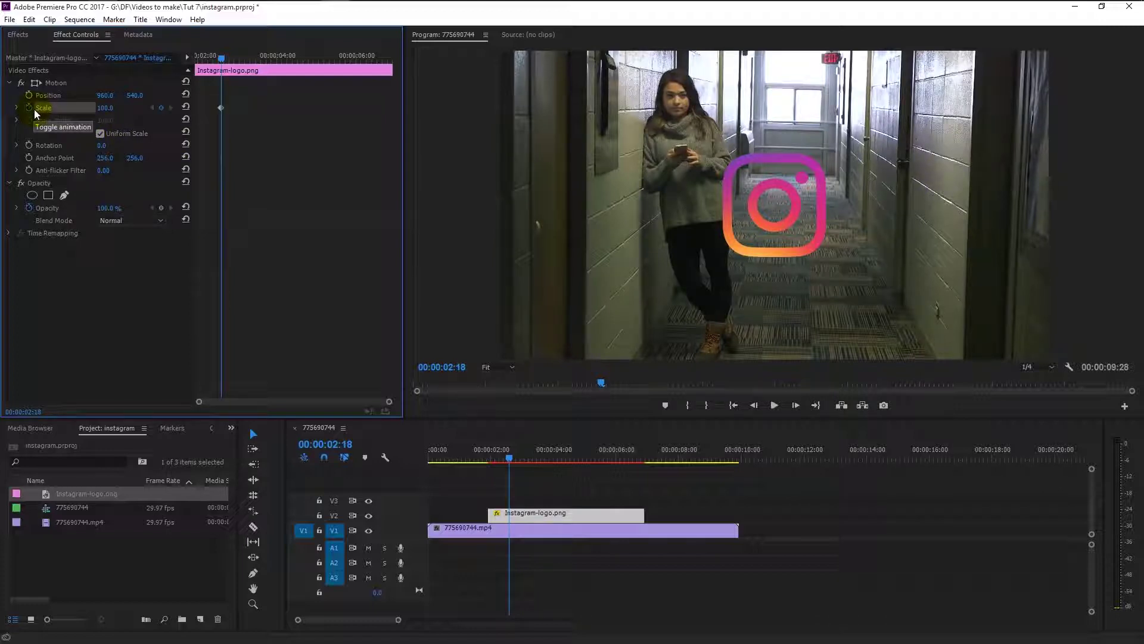
{"action": "left_click", "coordinate": [28, 145]}
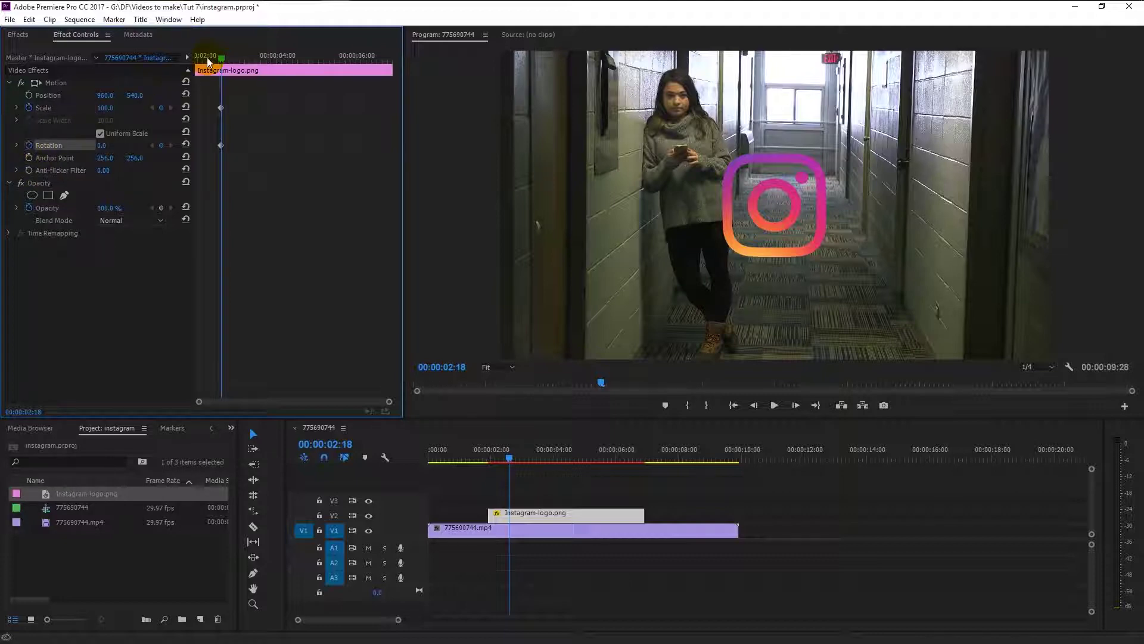
{"action": "left_click_drag", "start_coordinate": [220, 56], "coordinate": [166, 62]}
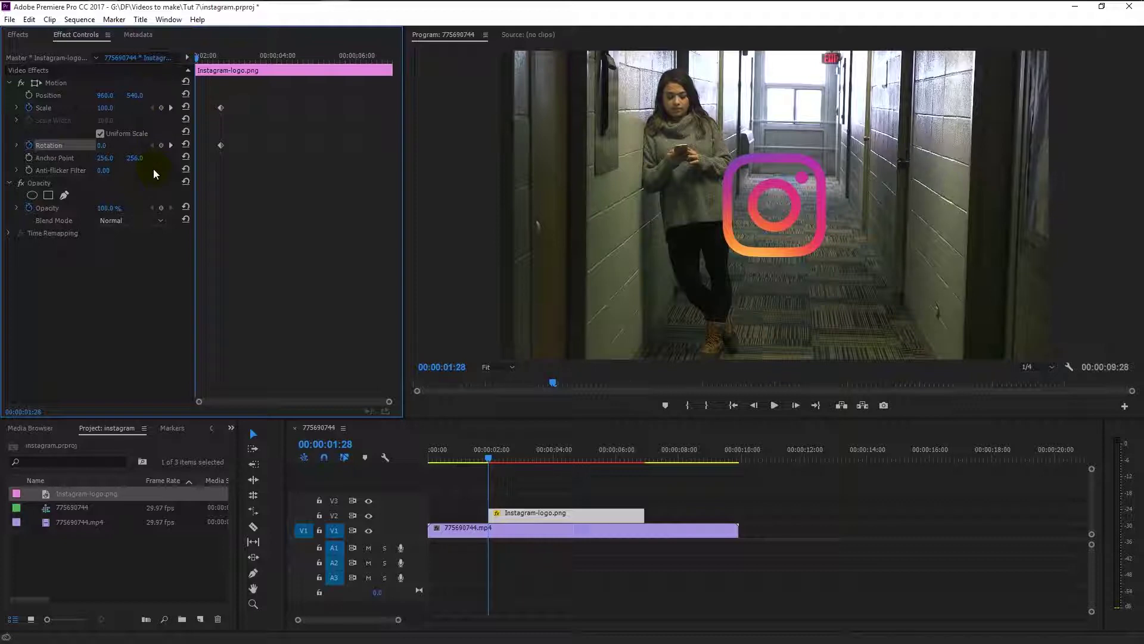
{"action": "left_click", "coordinate": [105, 146]}
{"action": "key", "text": "Return"}
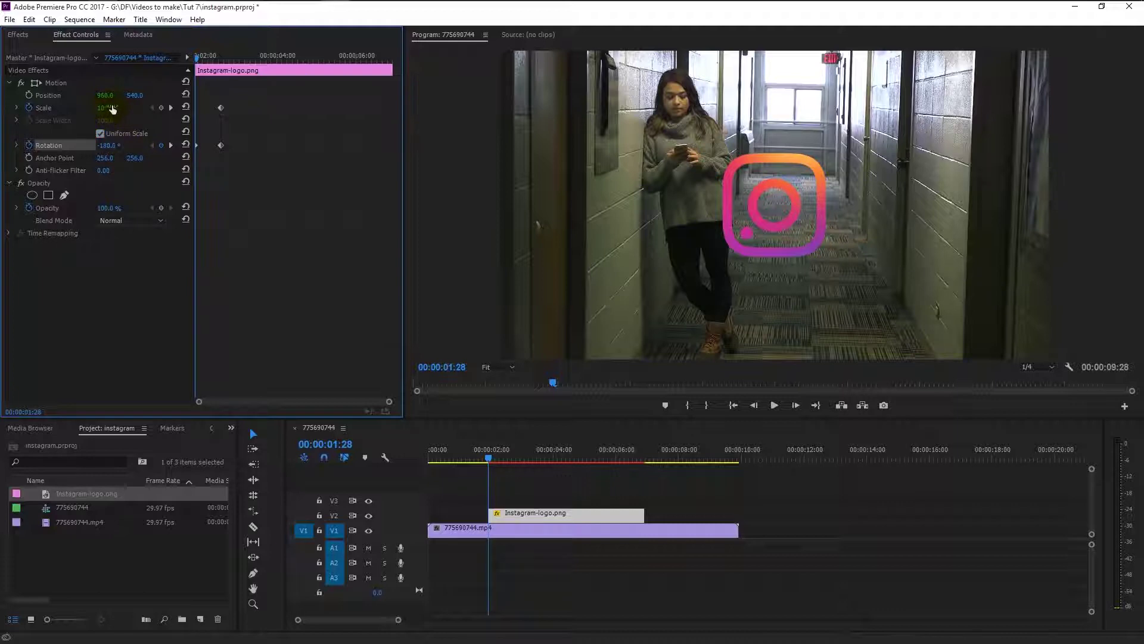
{"action": "type", "text": "0"}
{"action": "key", "text": "Return"}
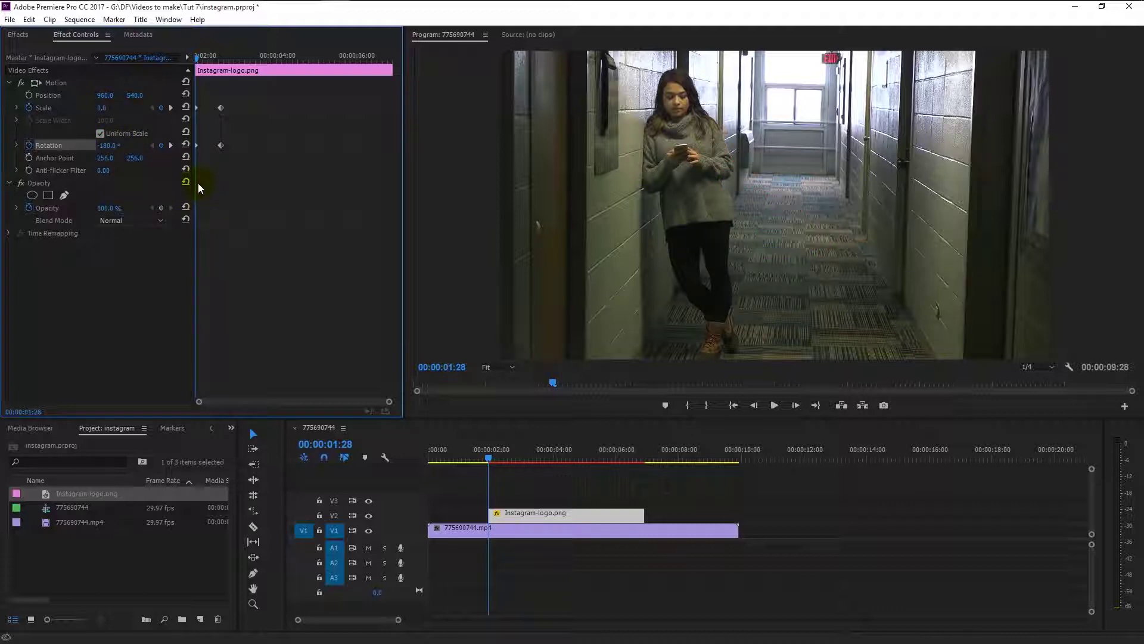
{"action": "left_click", "coordinate": [224, 165]}
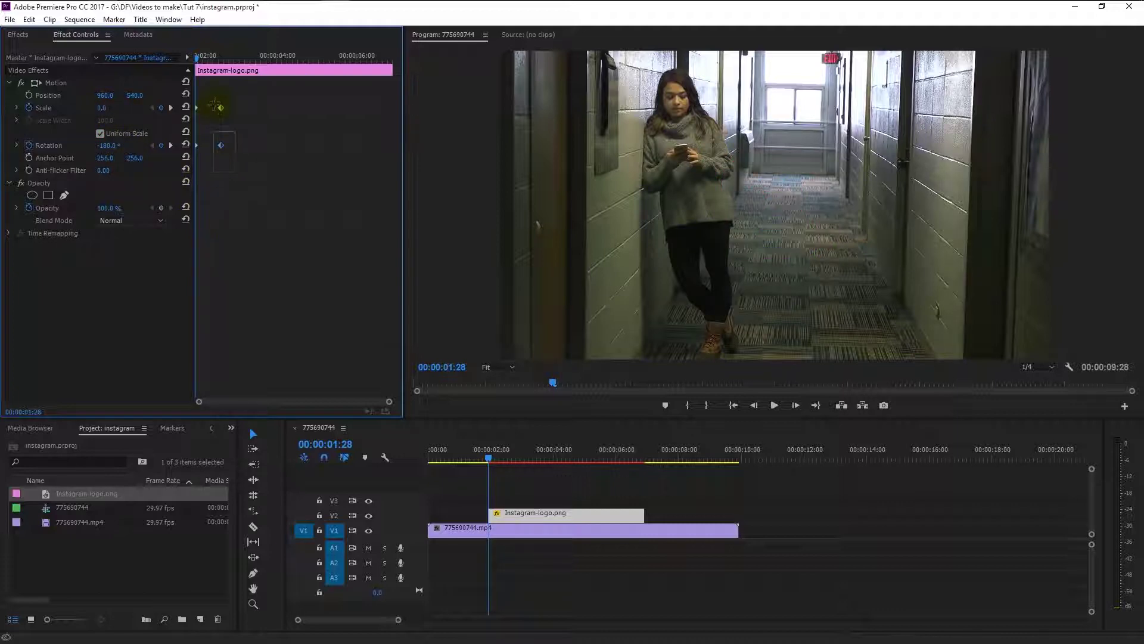
Step: Apply Ease In to the logo's Scale and Rotation keyframes and zoom the keyframe timeline
{"action": "right_click", "coordinate": [220, 106]}
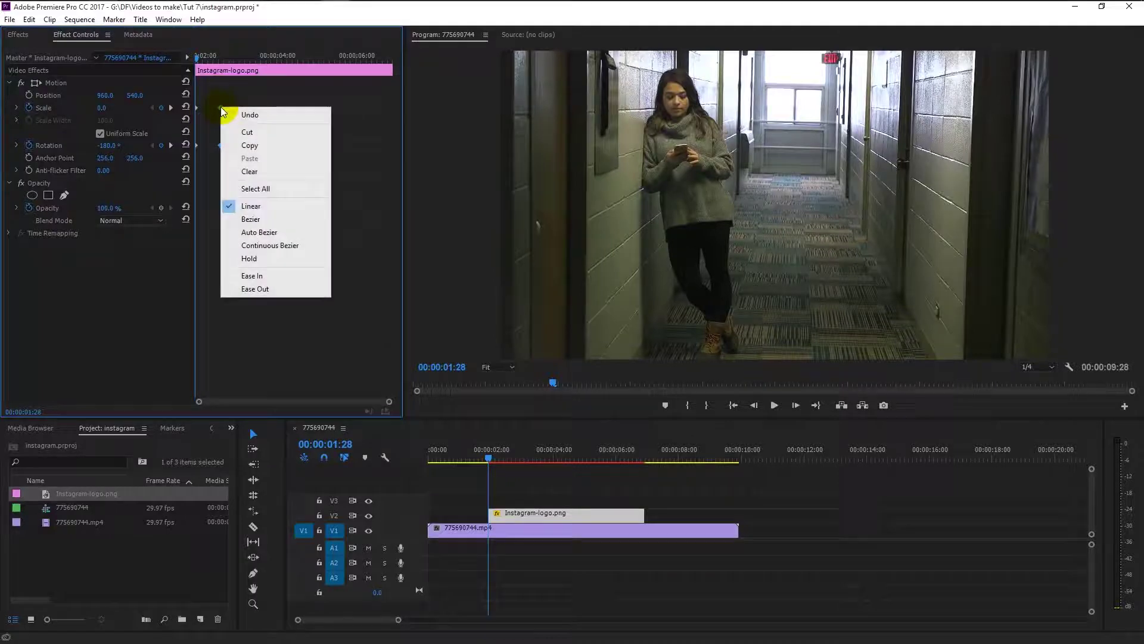
{"action": "left_click", "coordinate": [281, 274]}
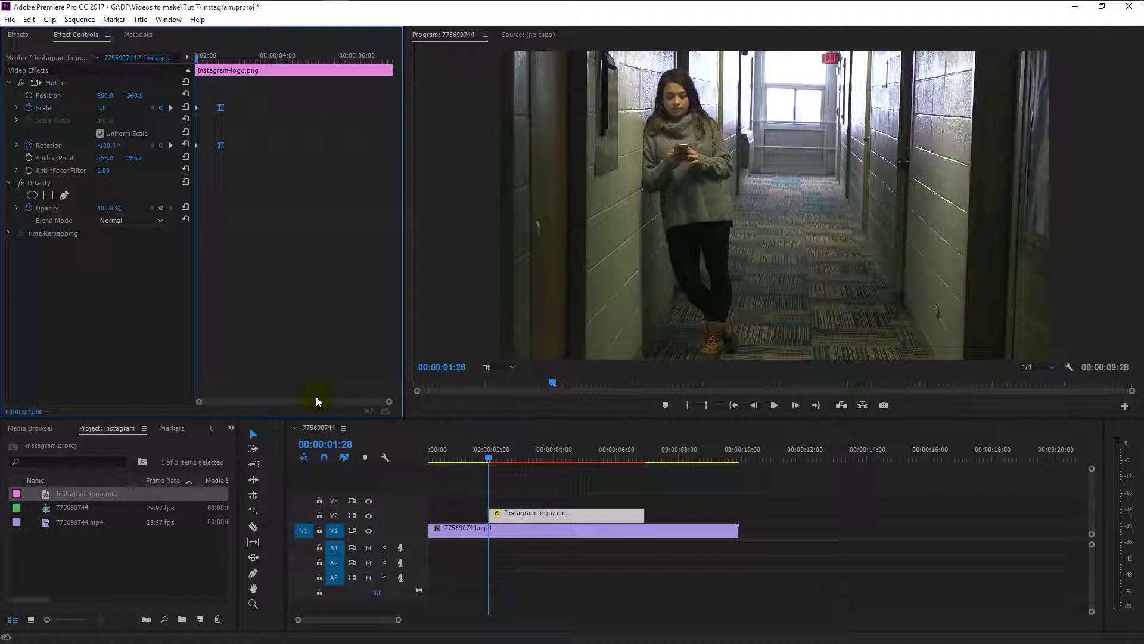
{"action": "left_click_drag", "start_coordinate": [392, 402], "coordinate": [329, 412]}
{"action": "key", "text": "space"}
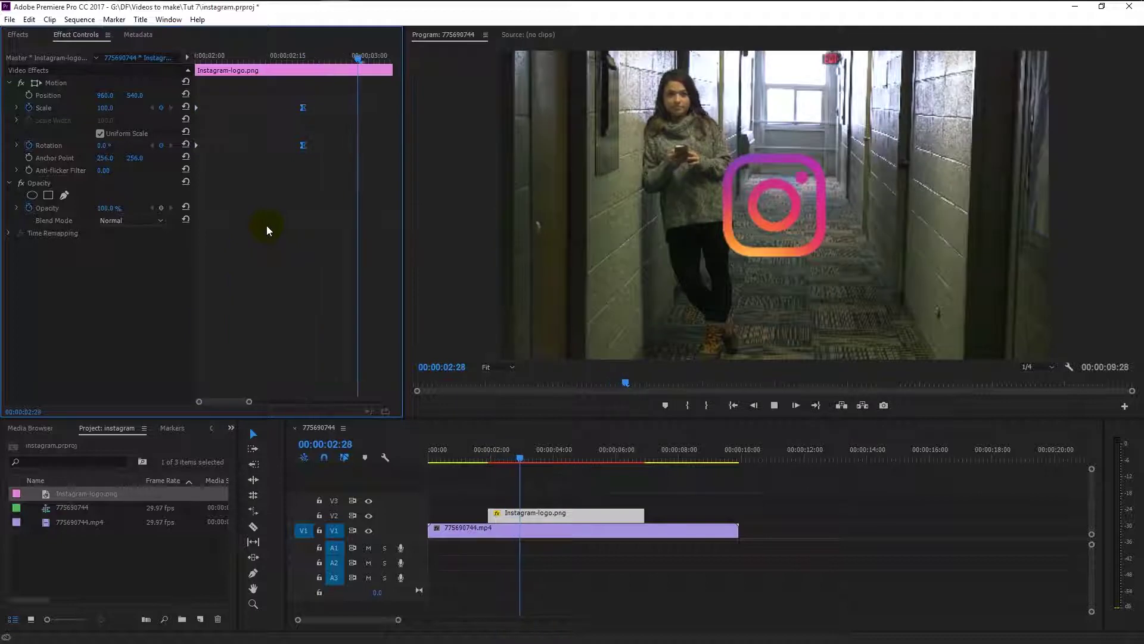
Step: Move the full-size end keyframes earlier to 00:00:02:15 and preview the animation
{"action": "left_click_drag", "start_coordinate": [359, 166], "coordinate": [286, 113]}
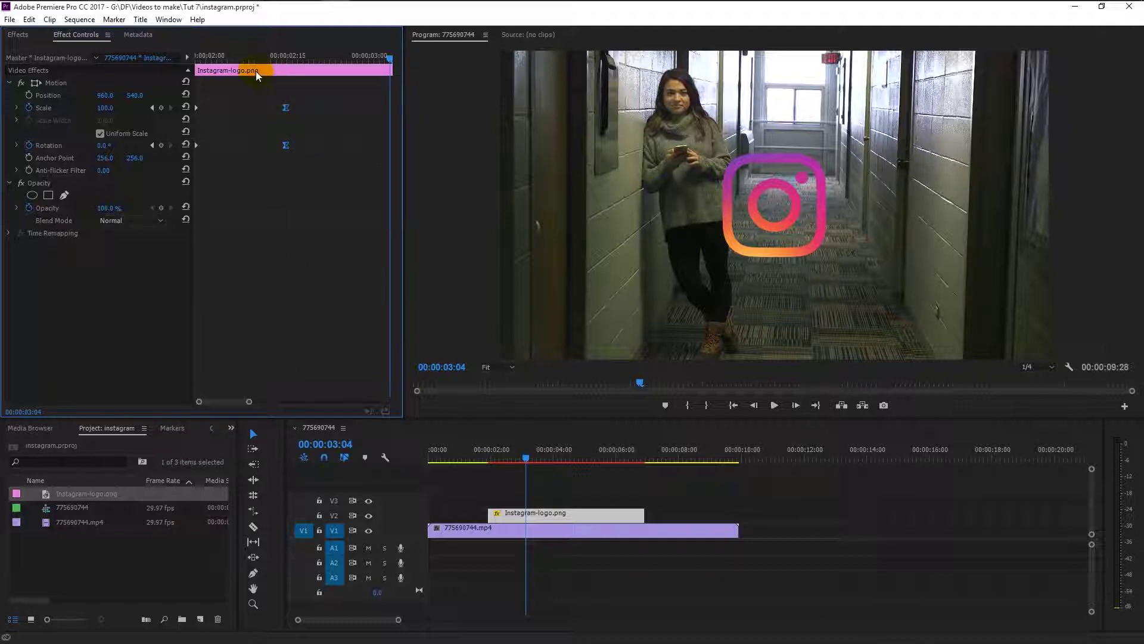
{"action": "left_click_drag", "start_coordinate": [208, 56], "coordinate": [179, 57]}
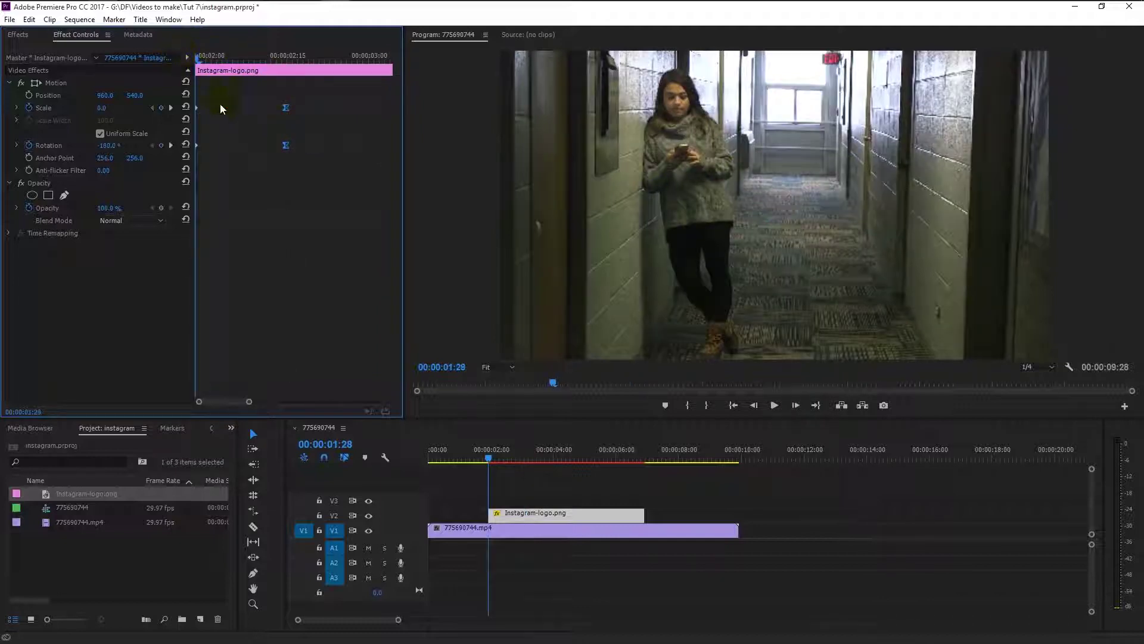
{"action": "key", "text": "space"}
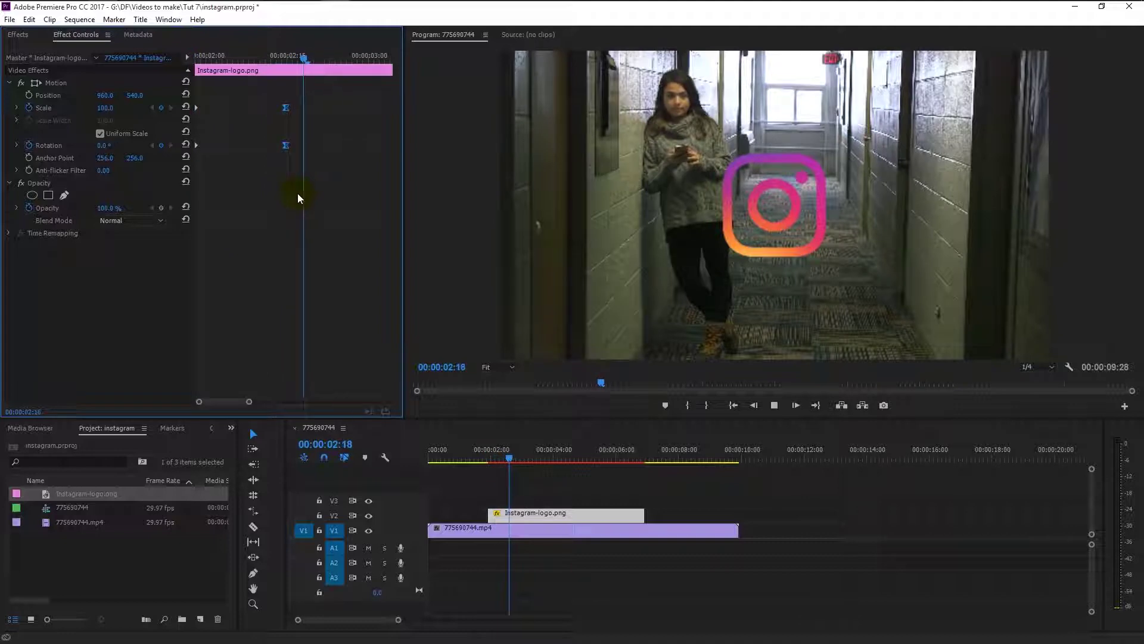
{"action": "left_click_drag", "start_coordinate": [294, 66], "coordinate": [288, 56]}
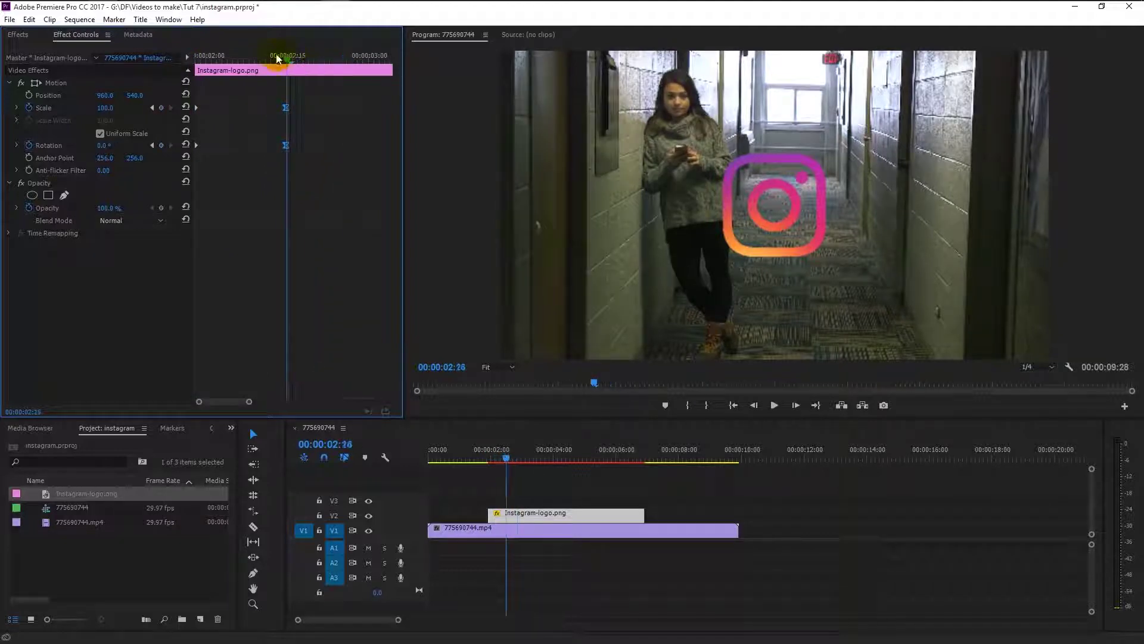
{"action": "left_click", "coordinate": [197, 56]}
{"action": "key", "text": "space"}
Step: Reshape the Scale and Rotation velocity curves for a smoother ease into the end keyframes
{"action": "left_click", "coordinate": [16, 108]}
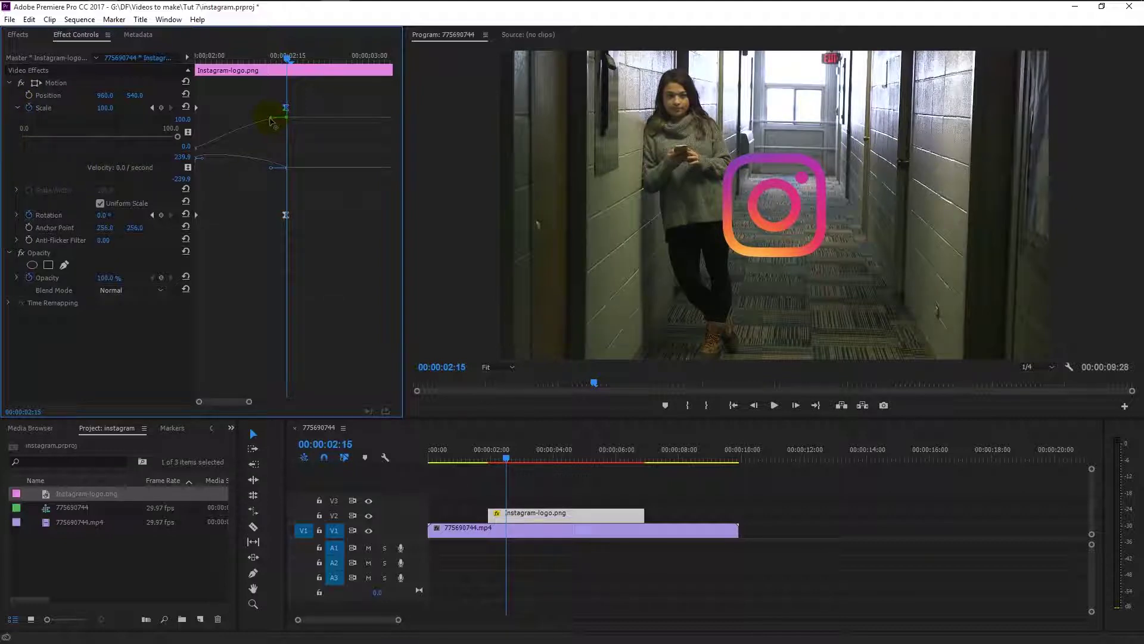
{"action": "left_click_drag", "start_coordinate": [255, 121], "coordinate": [240, 113]}
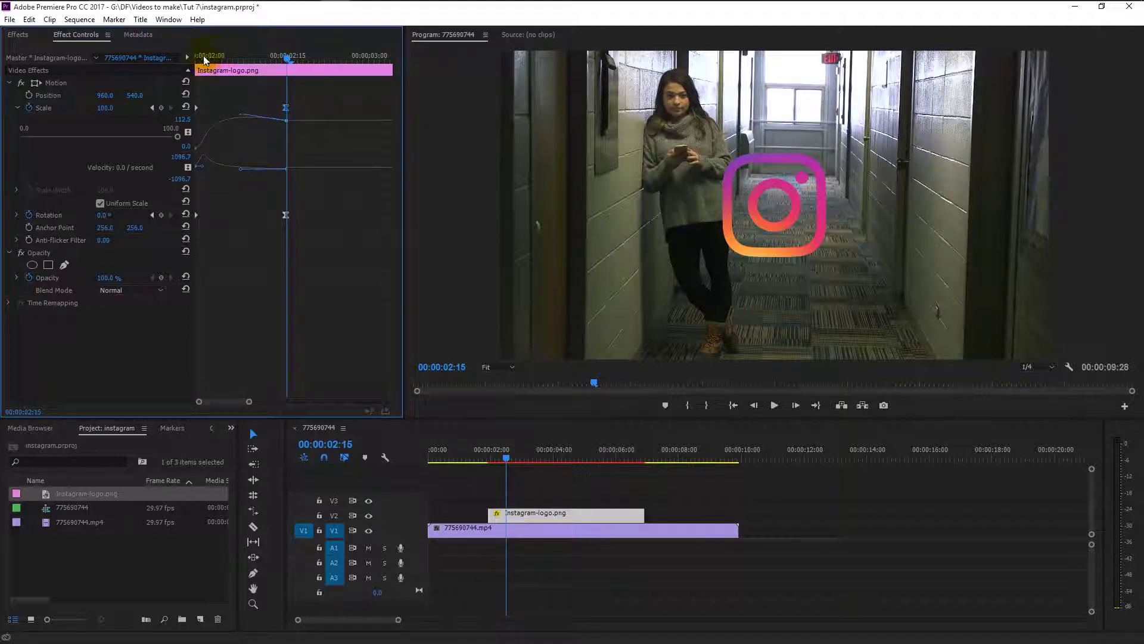
{"action": "left_click", "coordinate": [284, 217]}
{"action": "left_click", "coordinate": [17, 215]}
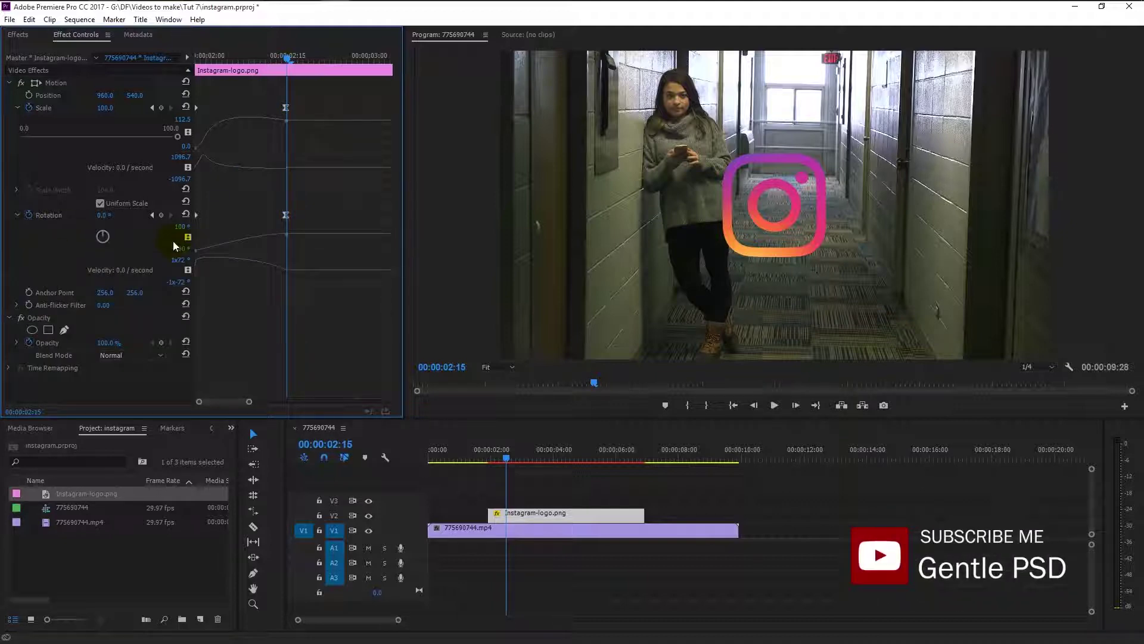
{"action": "left_click", "coordinate": [286, 216]}
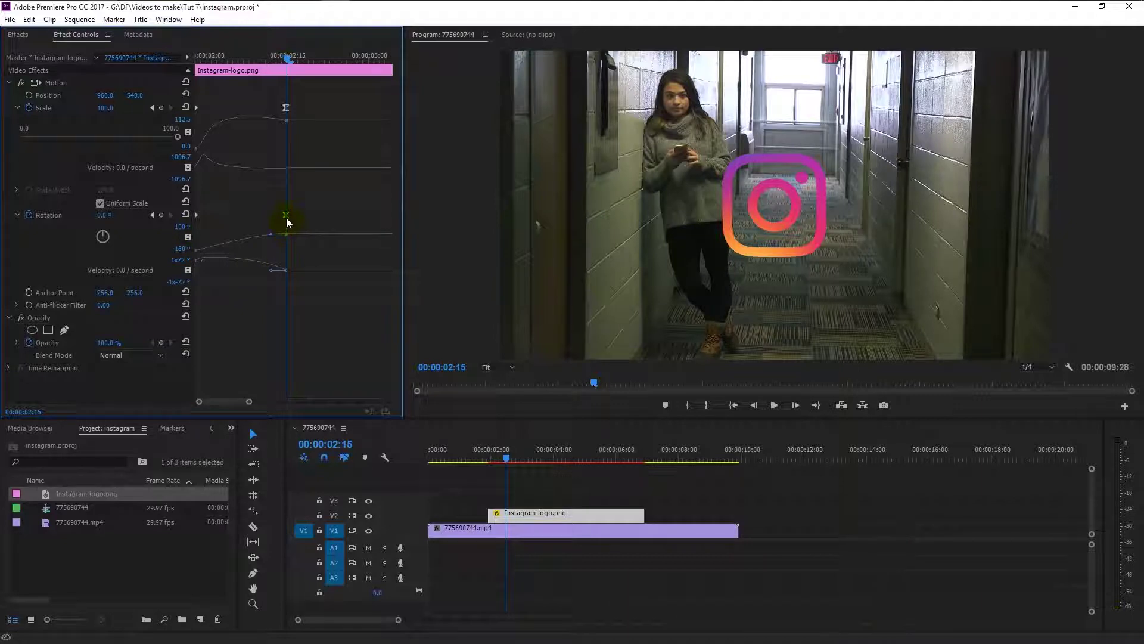
{"action": "left_click_drag", "start_coordinate": [266, 236], "coordinate": [253, 230]}
{"action": "left_click_drag", "start_coordinate": [237, 224], "coordinate": [240, 222]}
Step: Preview the logo spinning and growing to 100% and 0°, then collapse the Rotation and Scale graphs
{"action": "left_click_drag", "start_coordinate": [210, 54], "coordinate": [185, 61]}
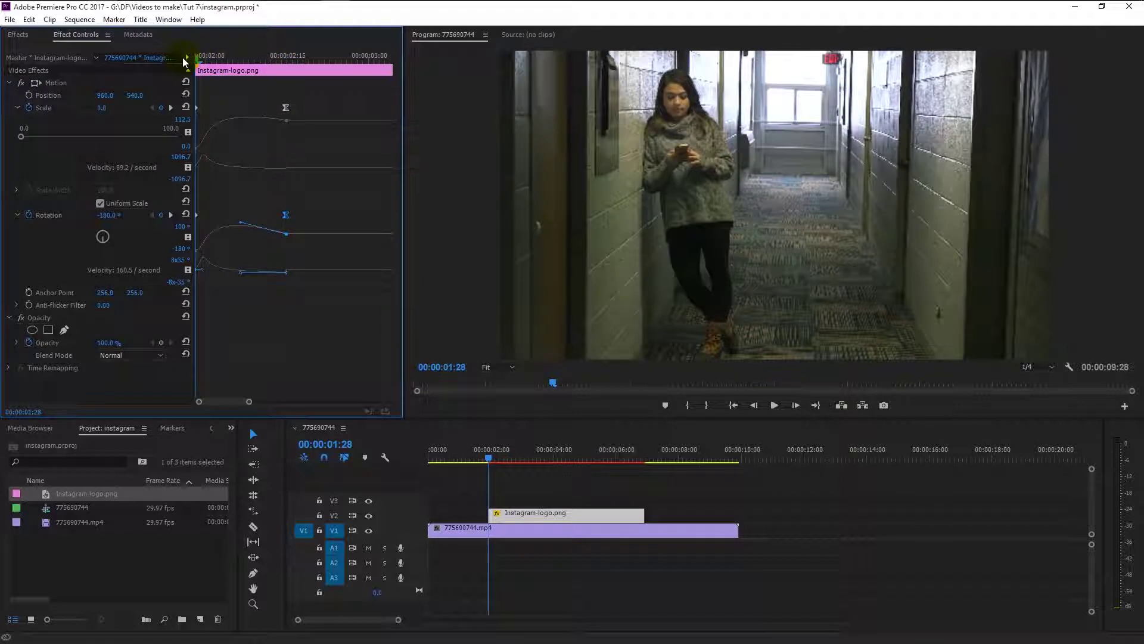
{"action": "key", "text": "space"}
{"action": "left_click", "coordinate": [206, 55]}
{"action": "key", "text": "space"}
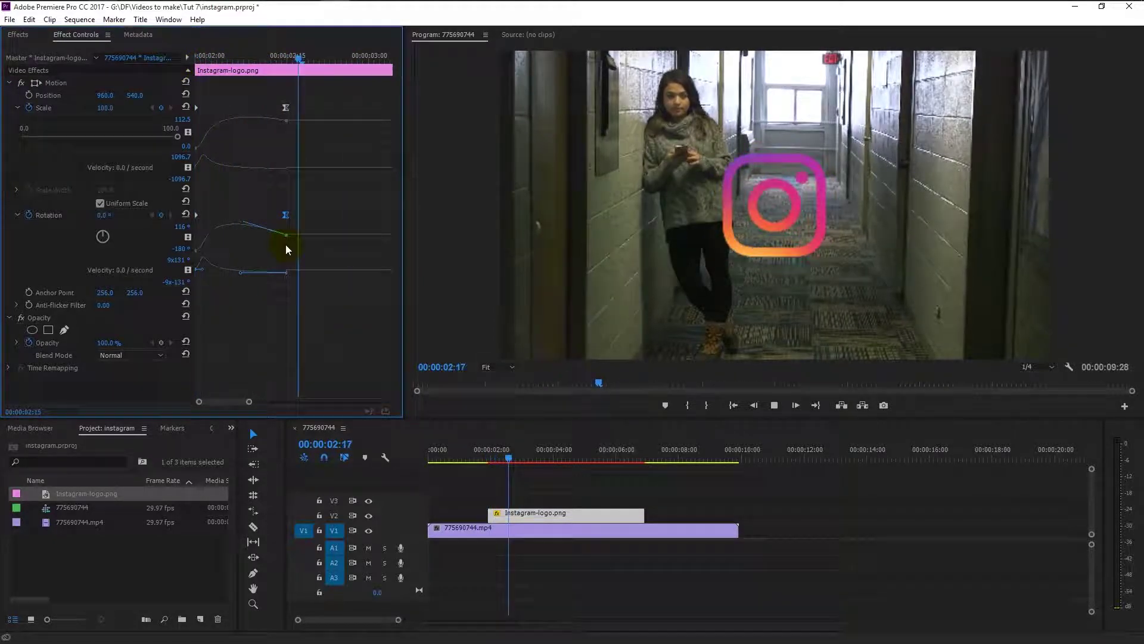
{"action": "left_click_drag", "start_coordinate": [250, 54], "coordinate": [175, 73]}
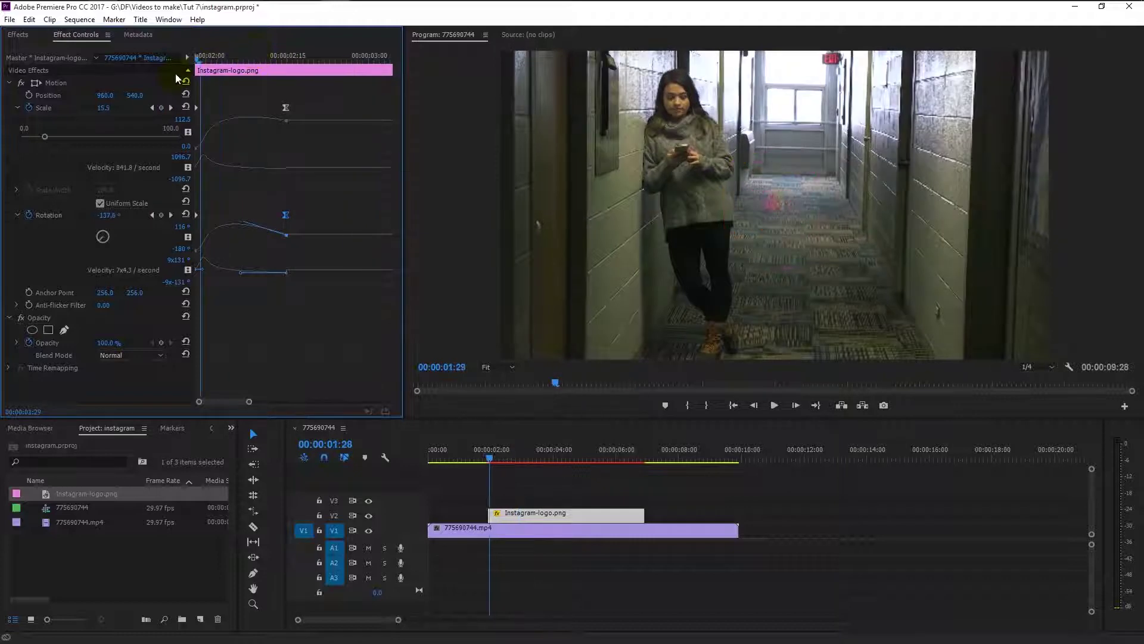
{"action": "key", "text": "space"}
{"action": "left_click_drag", "start_coordinate": [216, 60], "coordinate": [198, 60]}
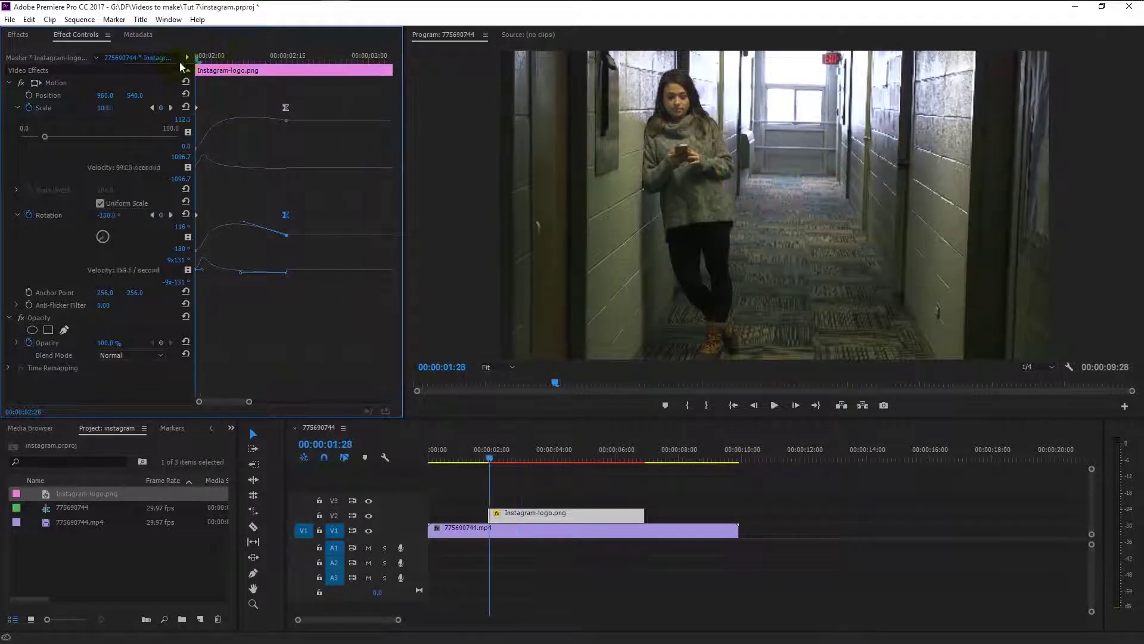
{"action": "key", "text": "space"}
{"action": "key", "text": "space"}
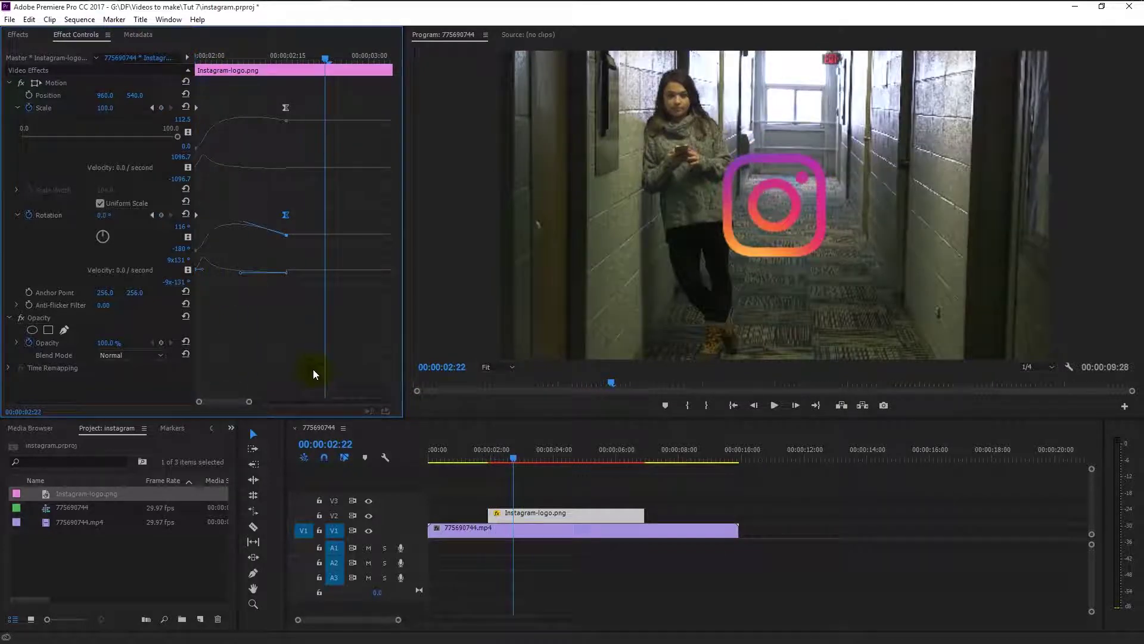
{"action": "key", "text": "alt"}
{"action": "left_click", "coordinate": [18, 215]}
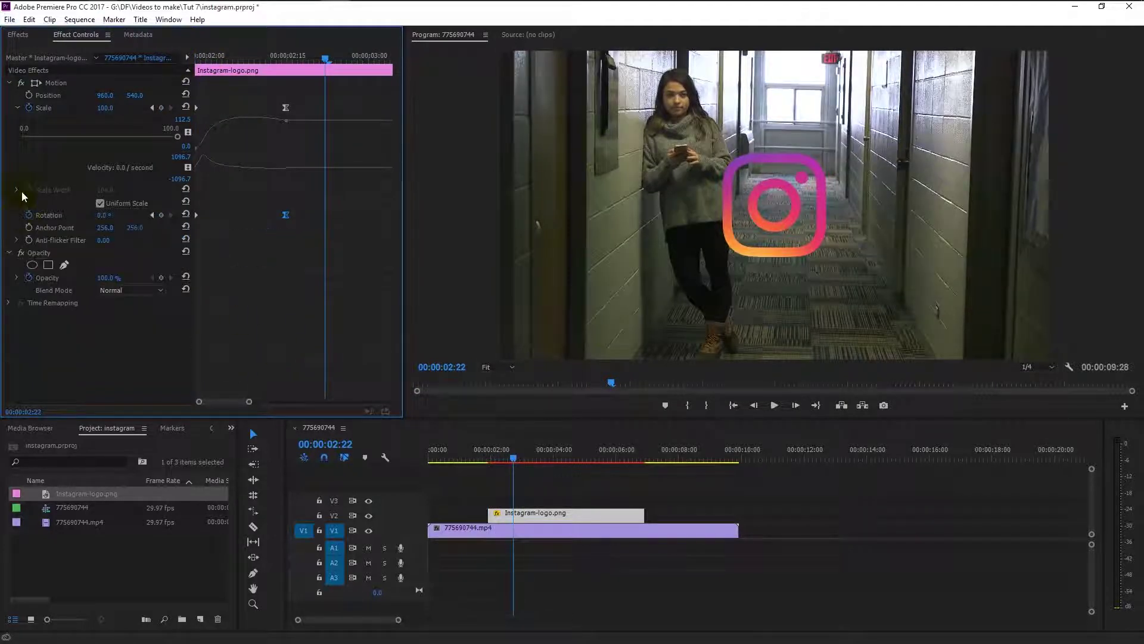
{"action": "left_click", "coordinate": [18, 108]}
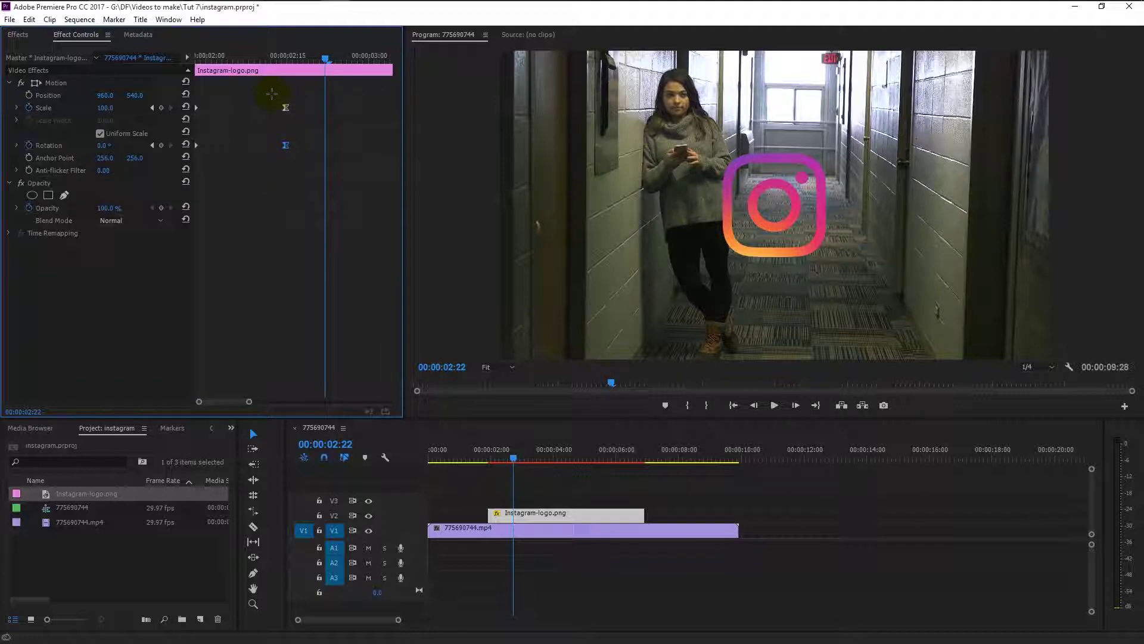
Step: Shift the end Scale and Rotation keyframes slightly later and preview the logo animation
{"action": "left_click_drag", "start_coordinate": [290, 146], "coordinate": [304, 148]}
{"action": "left_click_drag", "start_coordinate": [208, 58], "coordinate": [175, 66]}
{"action": "key", "text": "space"}
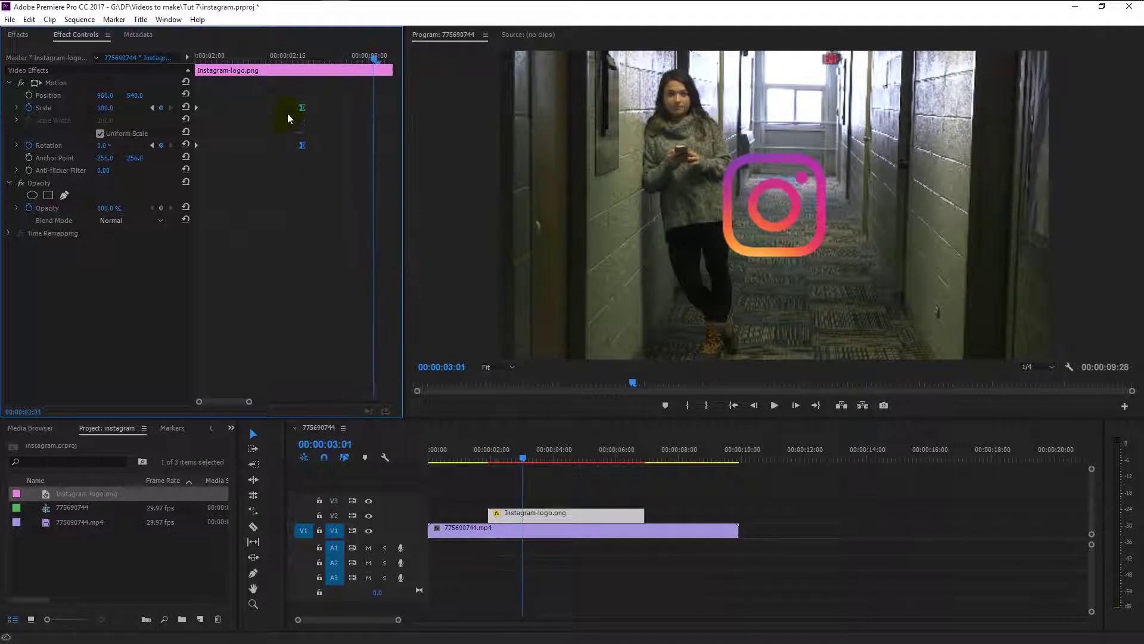
{"action": "left_click_drag", "start_coordinate": [226, 57], "coordinate": [170, 52]}
{"action": "key", "text": "space"}
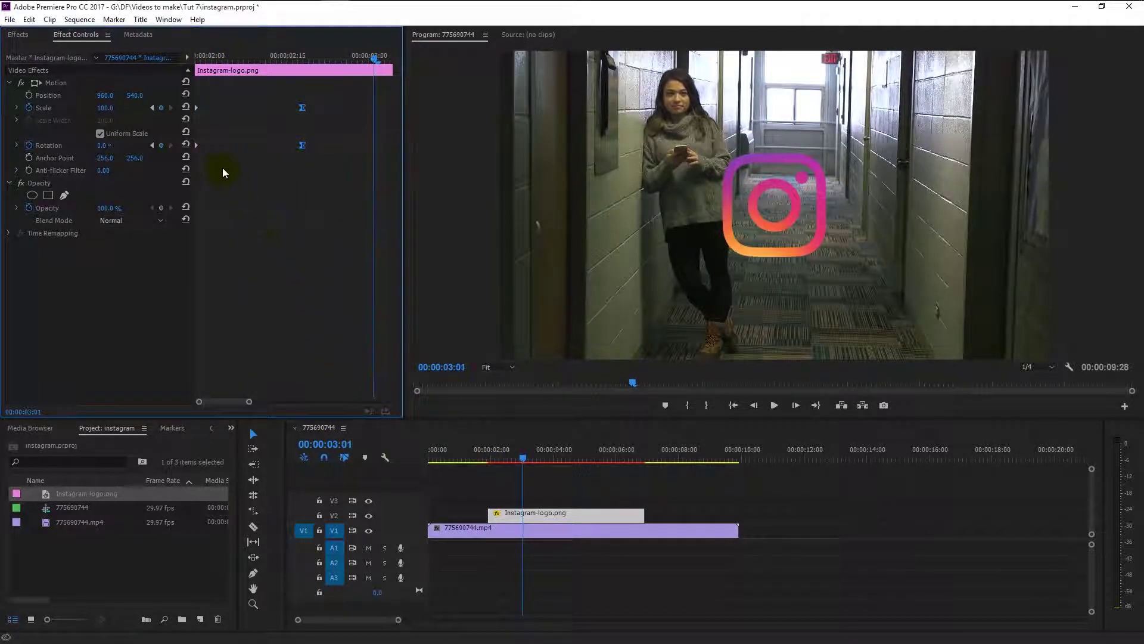
Step: Apply Ease Out to the starting Scale and Rotation keyframes and preview the smoother entrance
{"action": "right_click", "coordinate": [196, 108]}
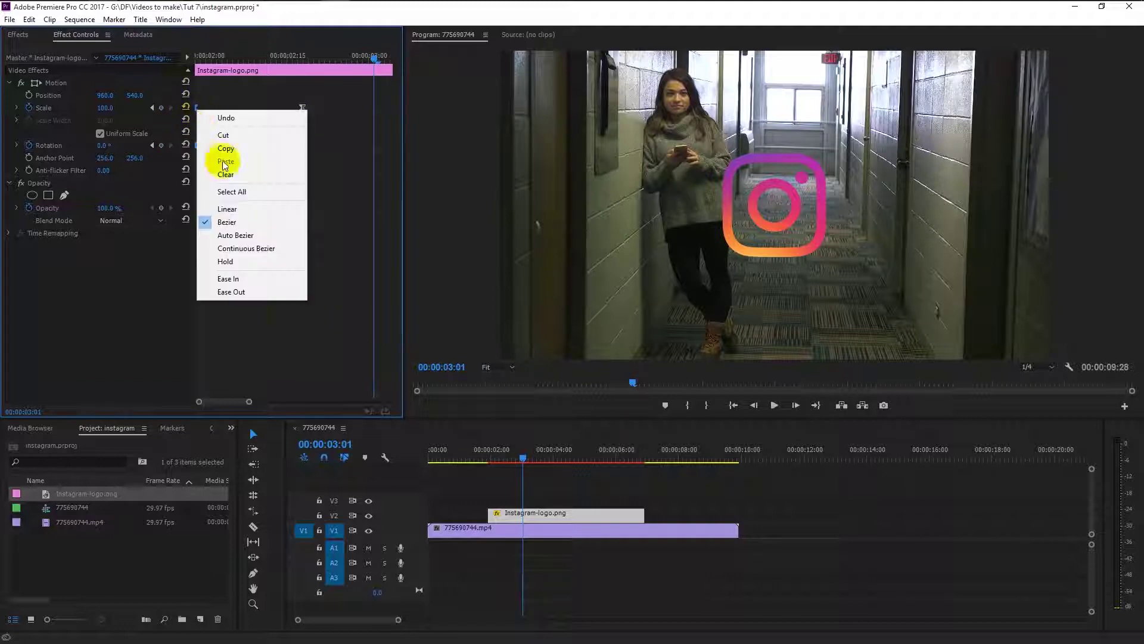
{"action": "left_click", "coordinate": [248, 289]}
{"action": "left_click_drag", "start_coordinate": [203, 55], "coordinate": [185, 53]}
{"action": "key", "text": "space"}
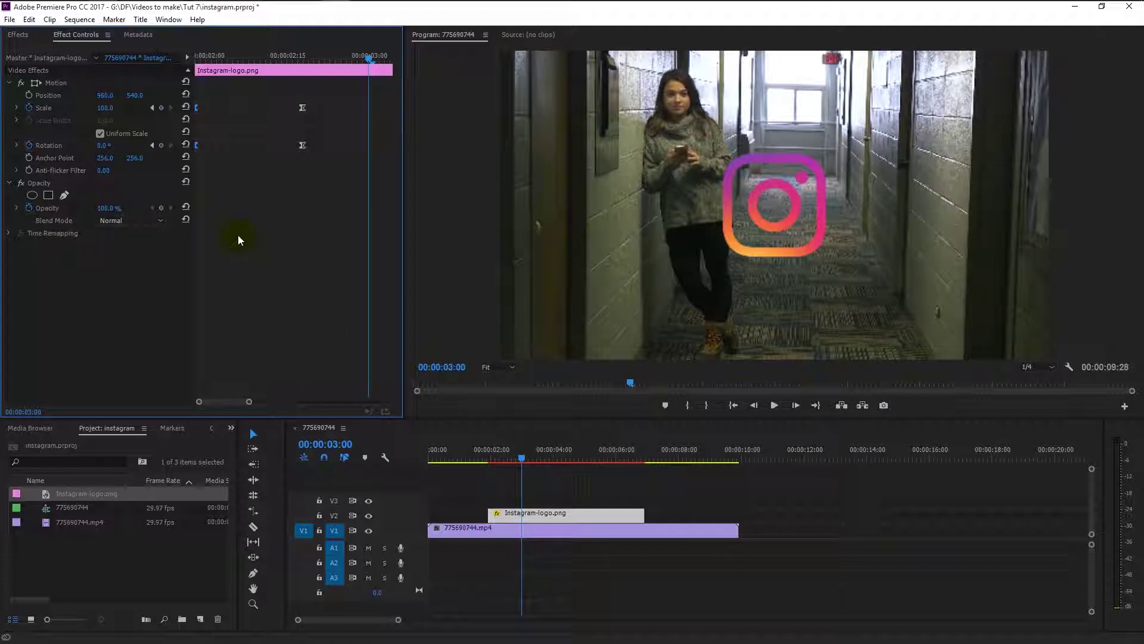
{"action": "left_click_drag", "start_coordinate": [224, 57], "coordinate": [194, 54]}
{"action": "key", "text": "space"}
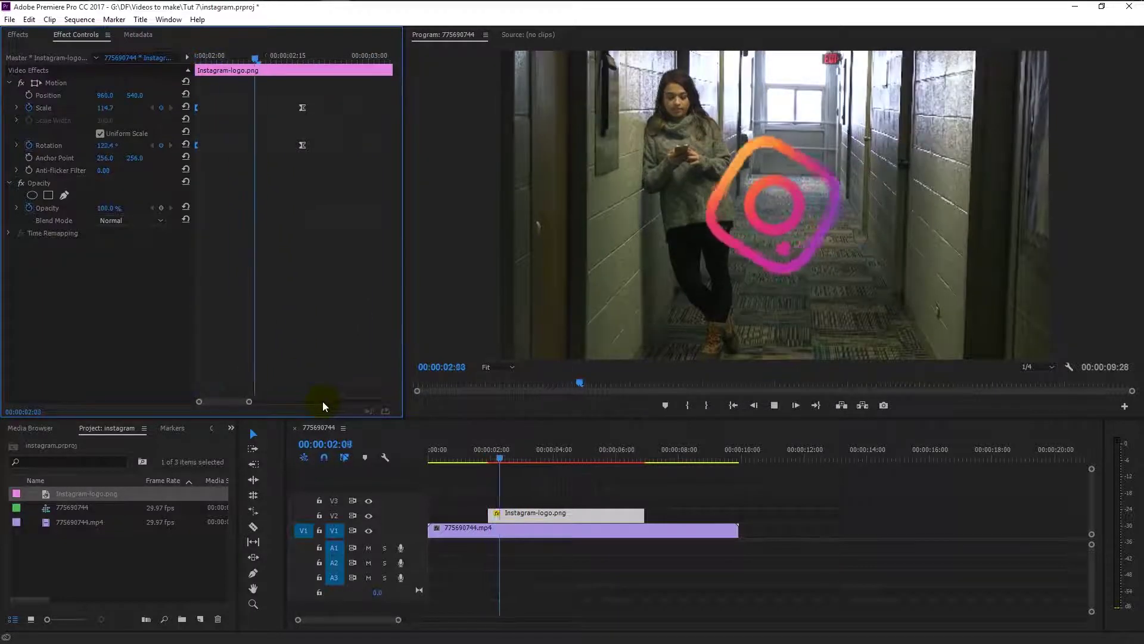
{"action": "key", "text": "space"}
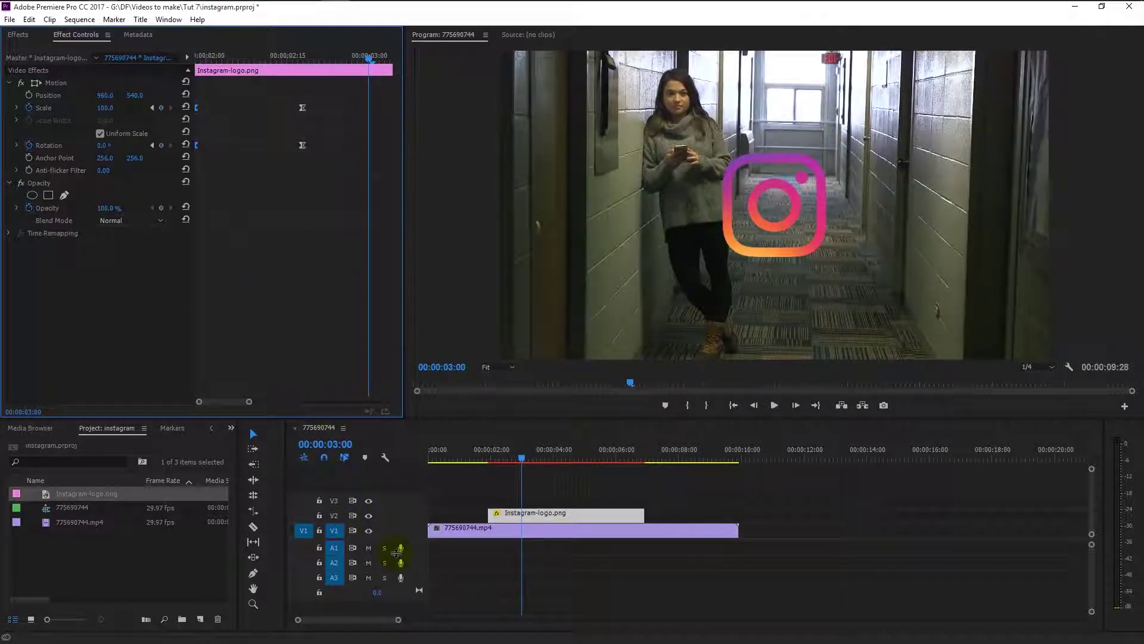
Step: Create a new title named 'follow me' from the Project panel
{"action": "left_click", "coordinate": [205, 626]}
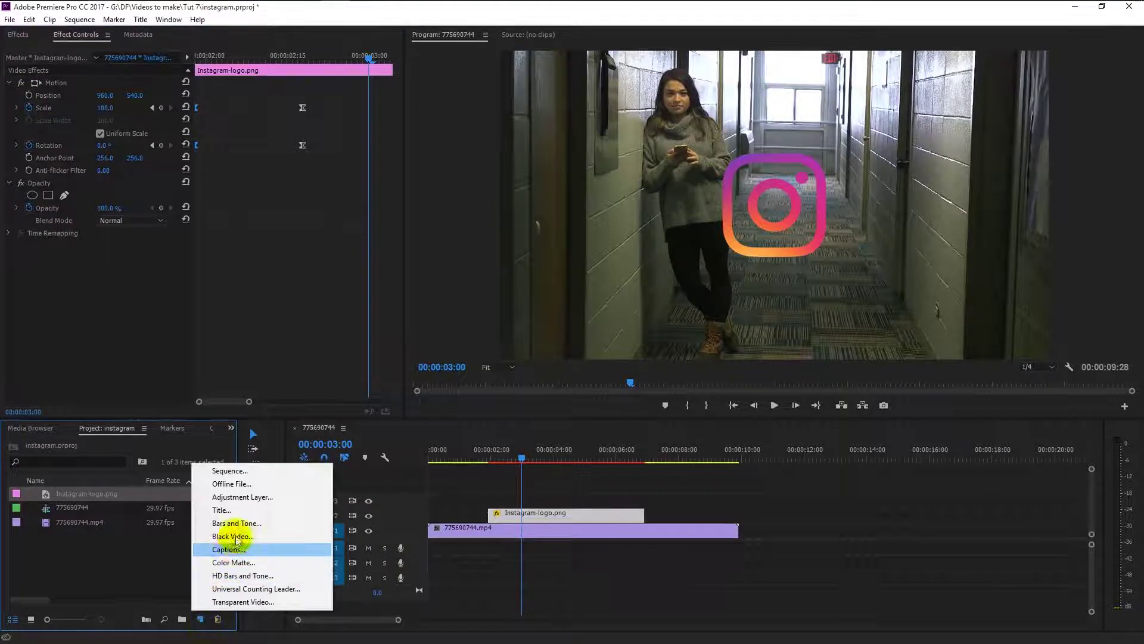
{"action": "left_click", "coordinate": [248, 511]}
{"action": "type", "text": "follow me"}
{"action": "key", "text": "Return"}
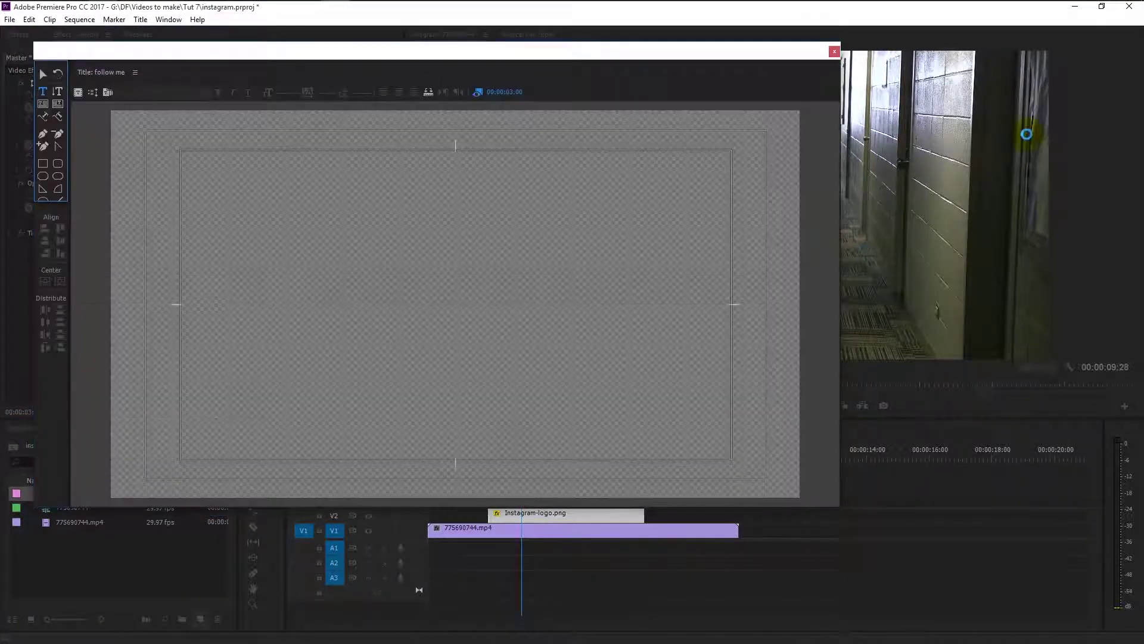
{"action": "left_click_drag", "start_coordinate": [541, 56], "coordinate": [718, 59]}
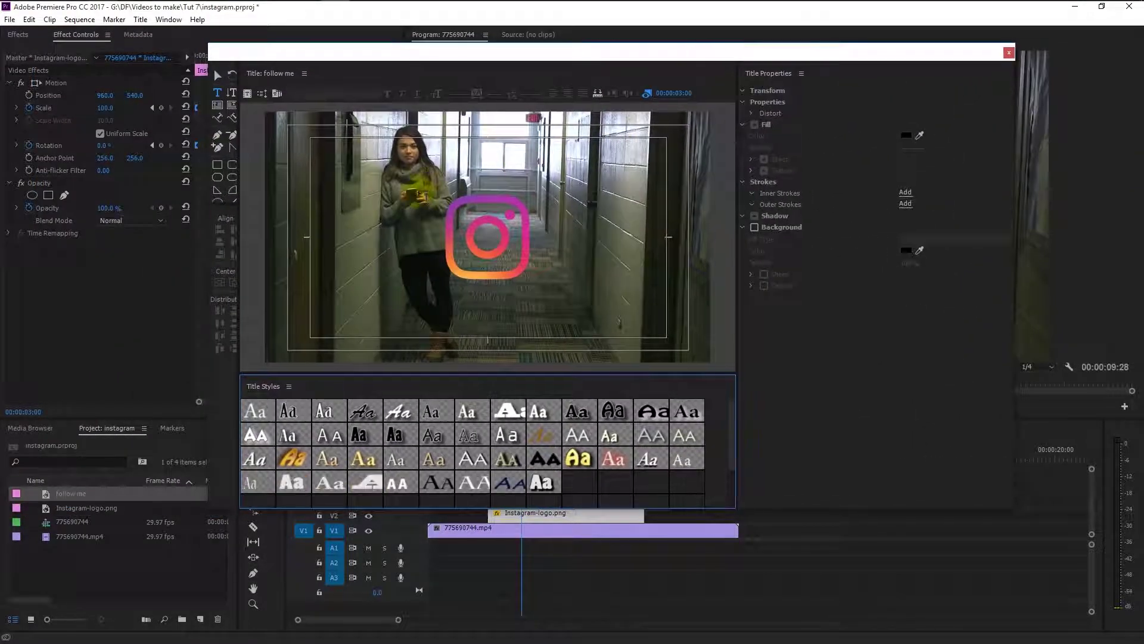
{"action": "left_click", "coordinate": [375, 241]}
{"action": "left_click", "coordinate": [948, 186]}
{"action": "type", "text": "Nexa Bold"}
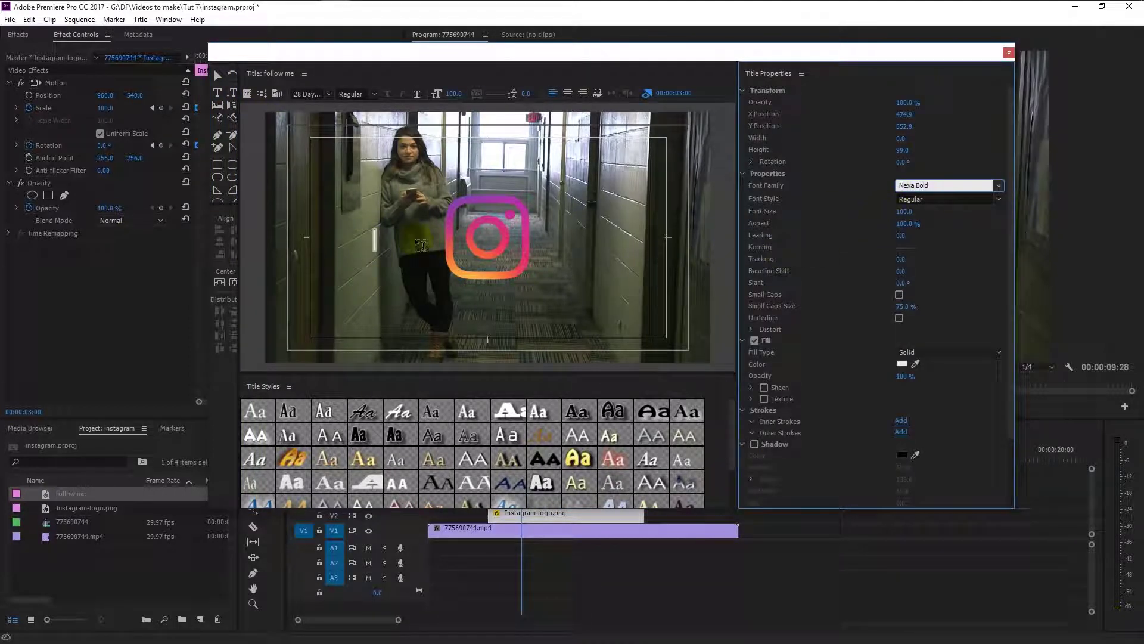
{"action": "left_click", "coordinate": [374, 239]}
{"action": "type", "text": "@Followme"}
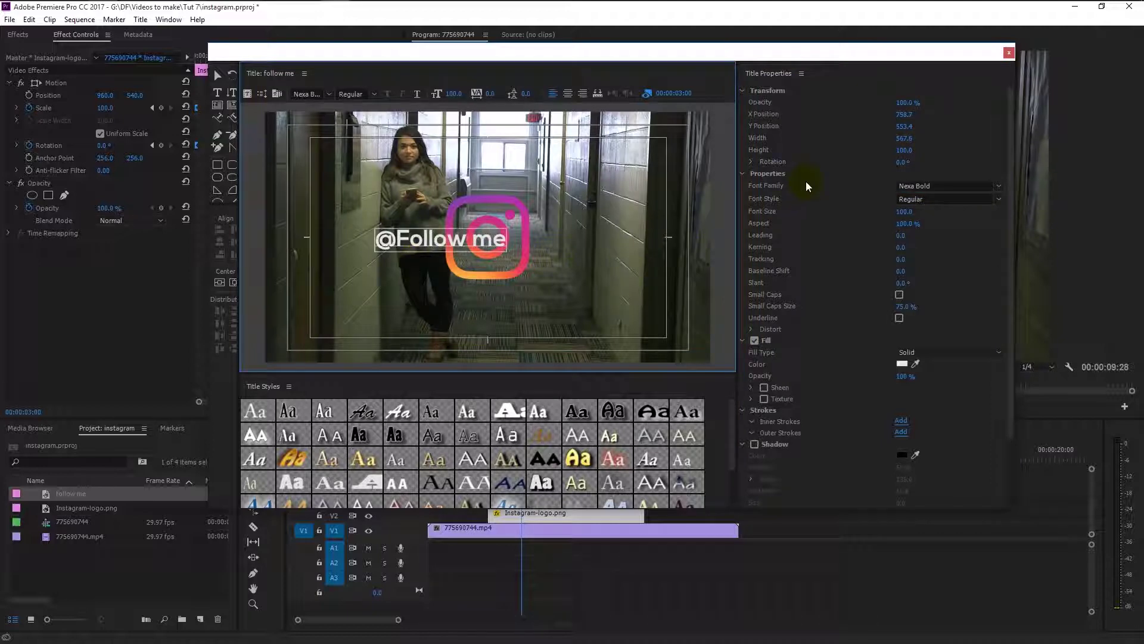
{"action": "left_click", "coordinate": [269, 157]}
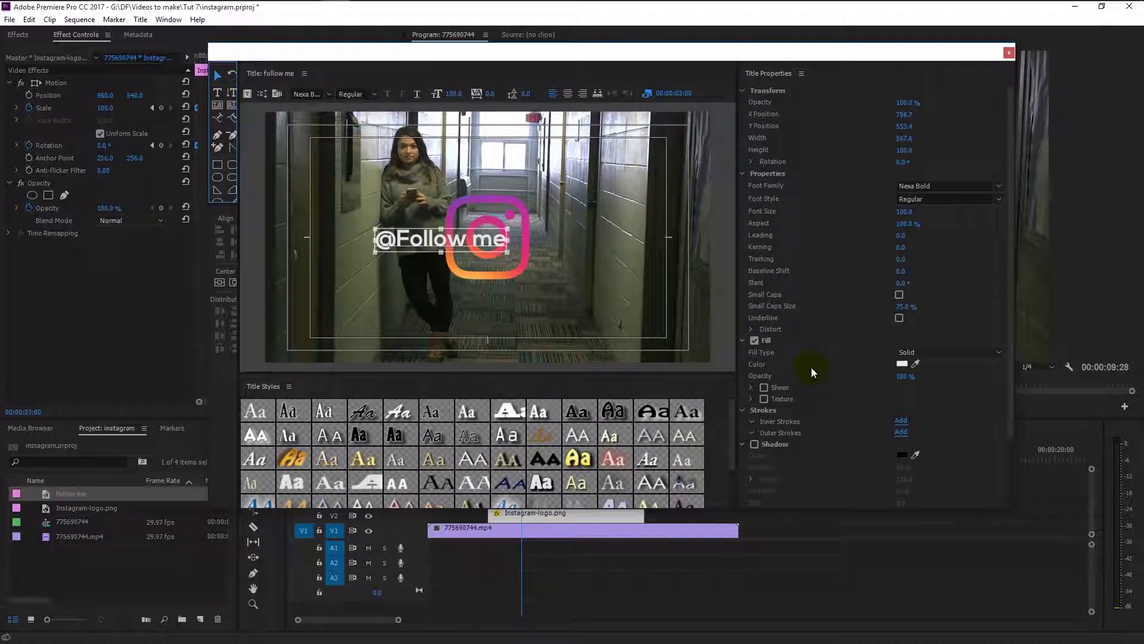
Step: Set the text fill to pure white (FFFFFF) and close the Titler
{"action": "left_click", "coordinate": [901, 364]}
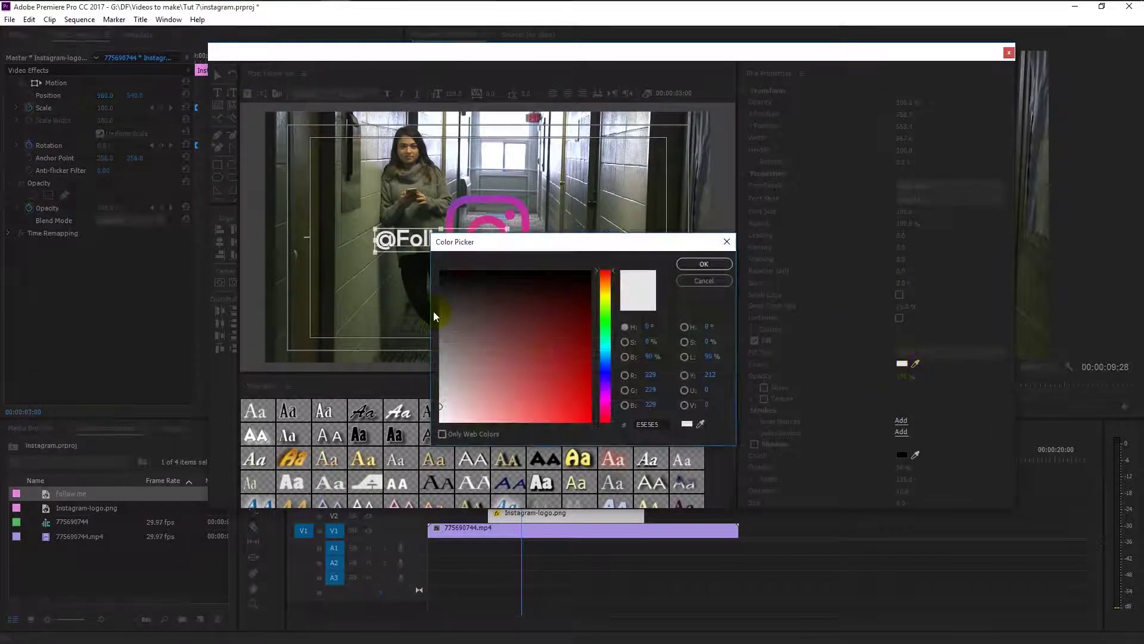
{"action": "left_click_drag", "start_coordinate": [445, 366], "coordinate": [440, 420]}
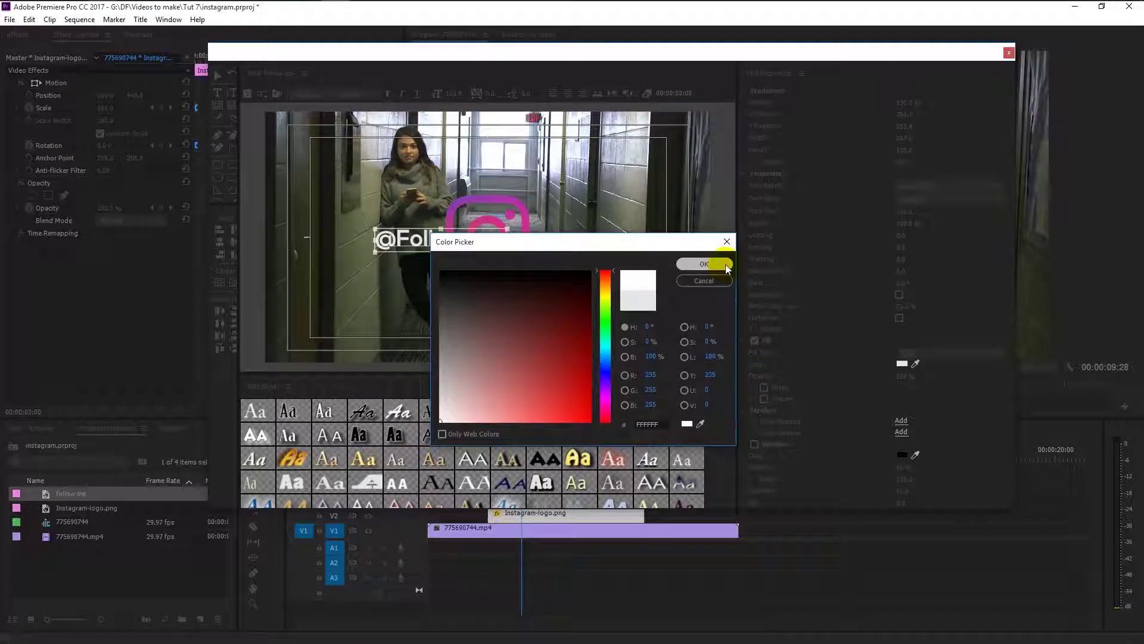
{"action": "left_click", "coordinate": [704, 264]}
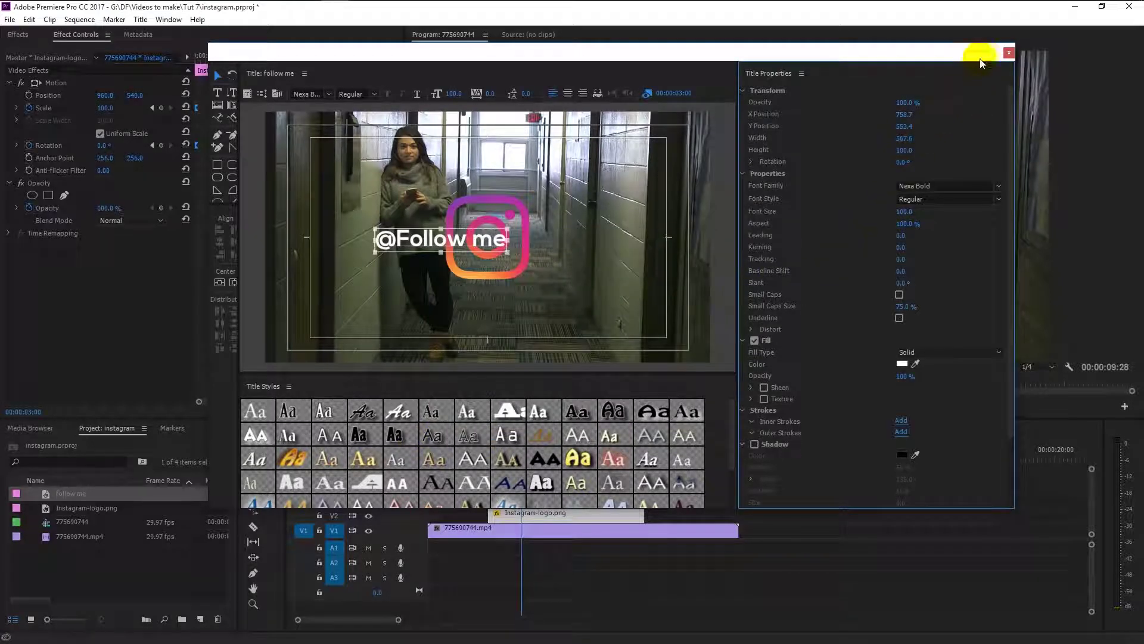
{"action": "left_click", "coordinate": [1009, 52]}
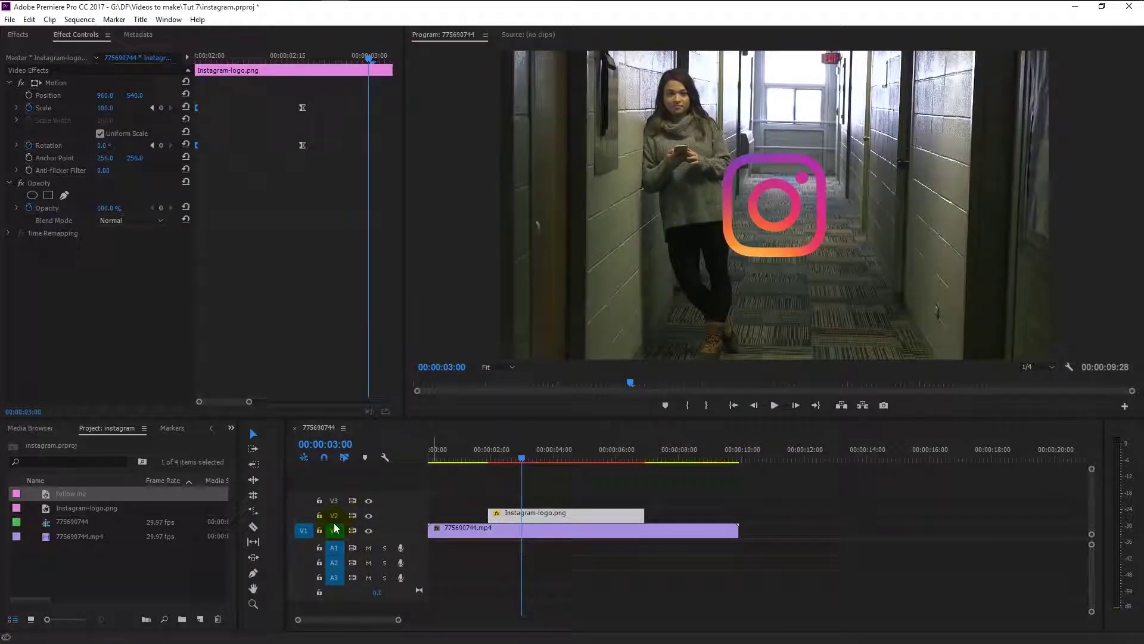
Step: Place the follow me title on V3 and shift its Position X to 1502 beside the logo
{"action": "left_click_drag", "start_coordinate": [49, 500], "coordinate": [507, 502]}
{"action": "left_click", "coordinate": [556, 502]}
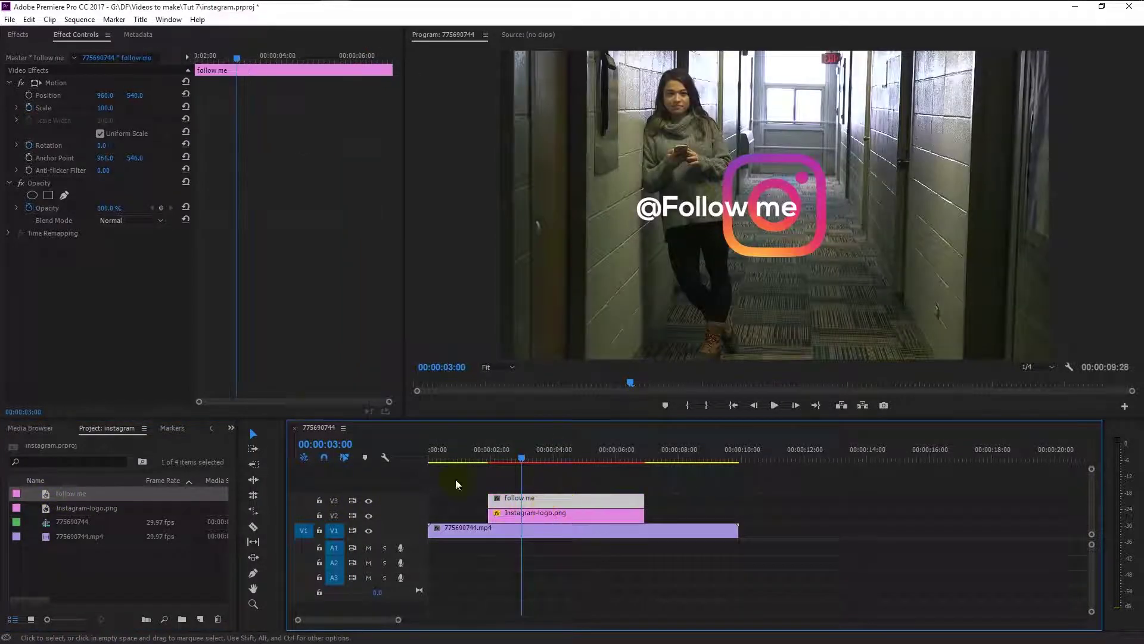
{"action": "left_click_drag", "start_coordinate": [103, 98], "coordinate": [221, 99]}
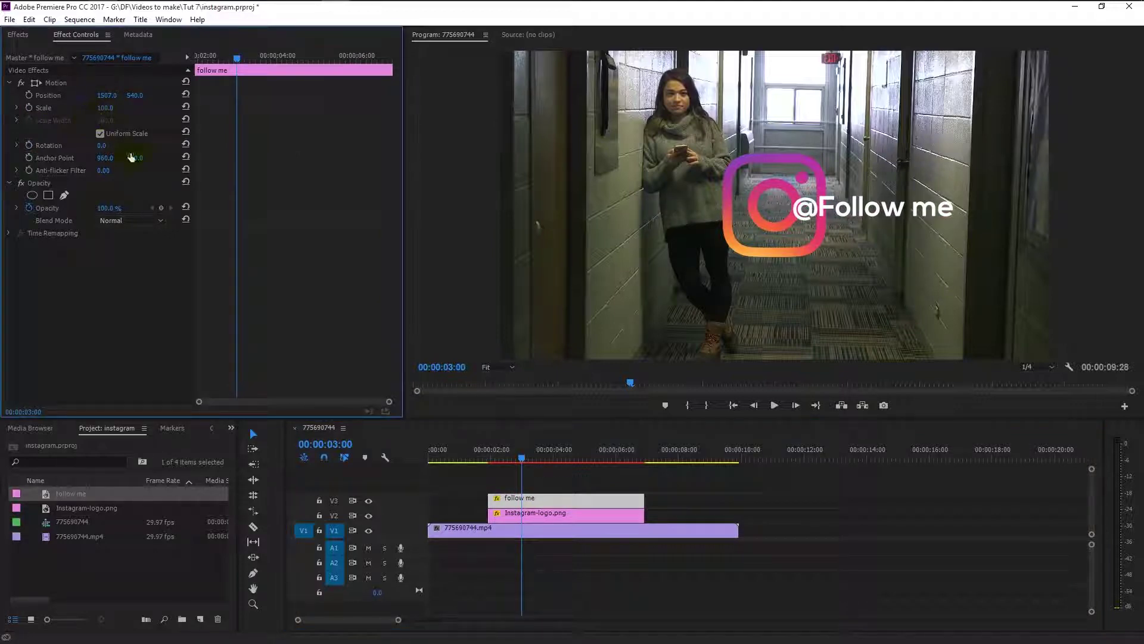
{"action": "left_click", "coordinate": [536, 514]}
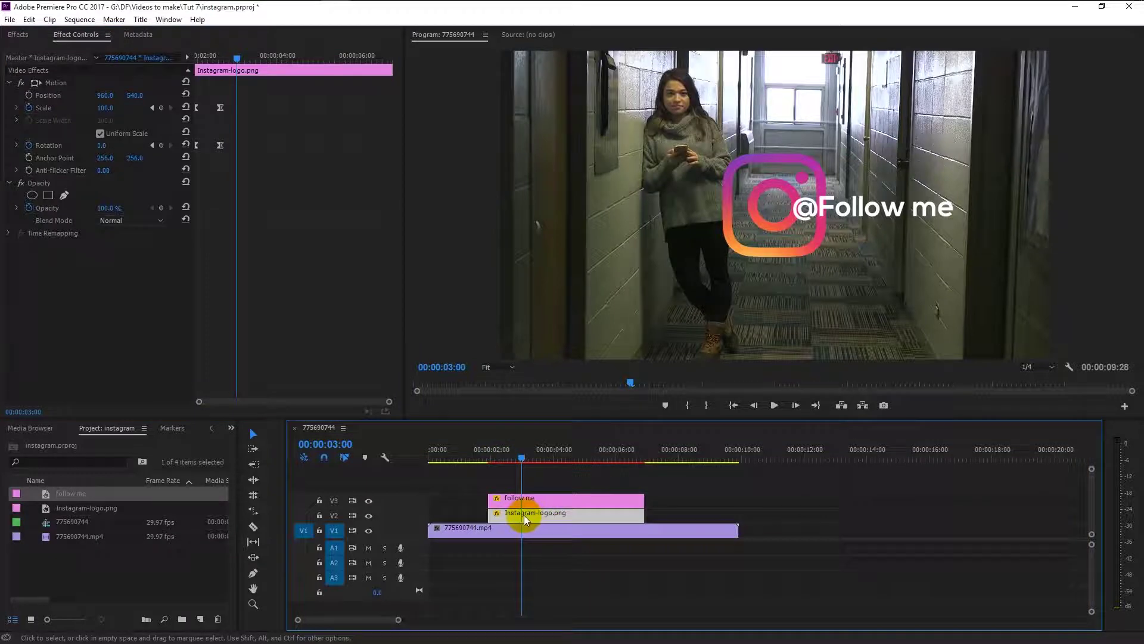
Step: Nest the Instagram logo clip into a sequence named 'insta'
{"action": "right_click", "coordinate": [533, 508]}
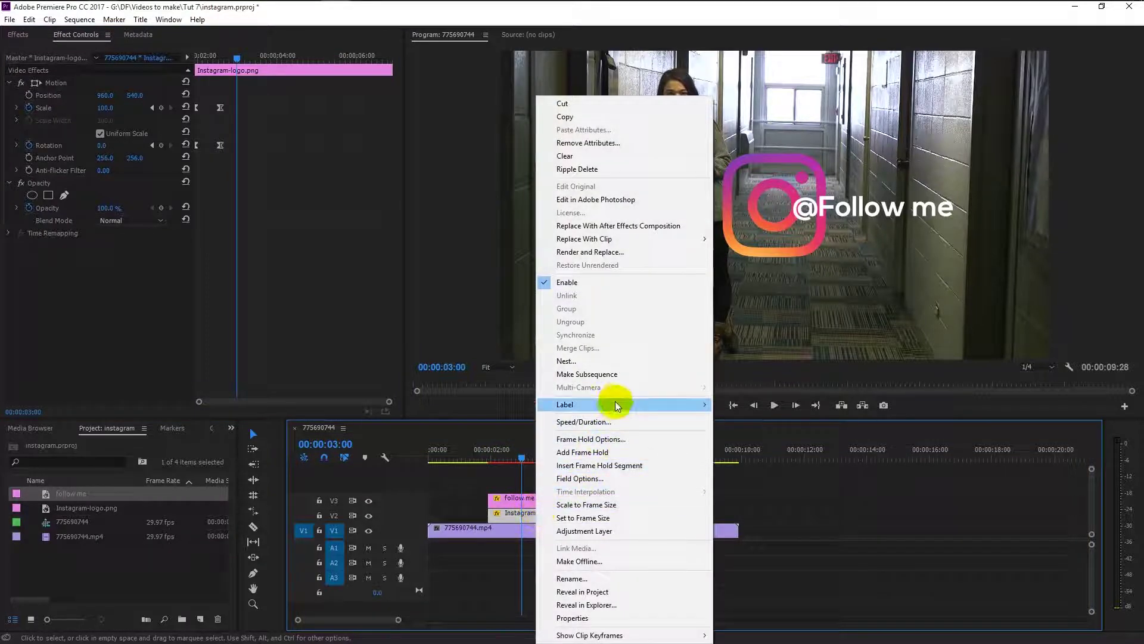
{"action": "left_click", "coordinate": [608, 361]}
{"action": "type", "text": "insta"}
{"action": "key", "text": "Return"}
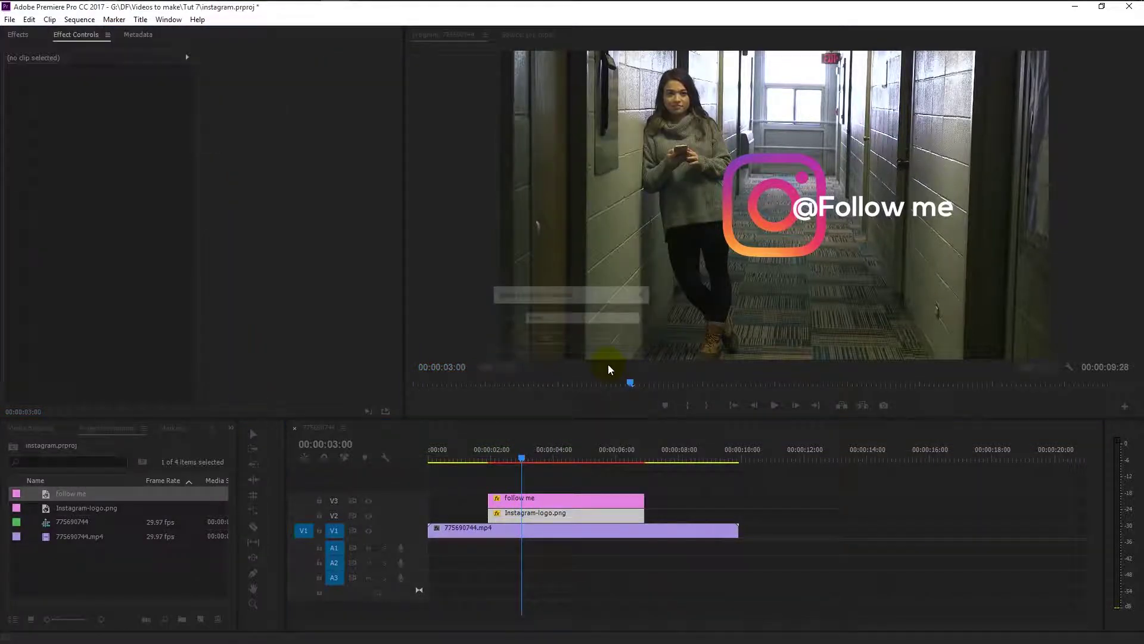
{"action": "left_click", "coordinate": [532, 511]}
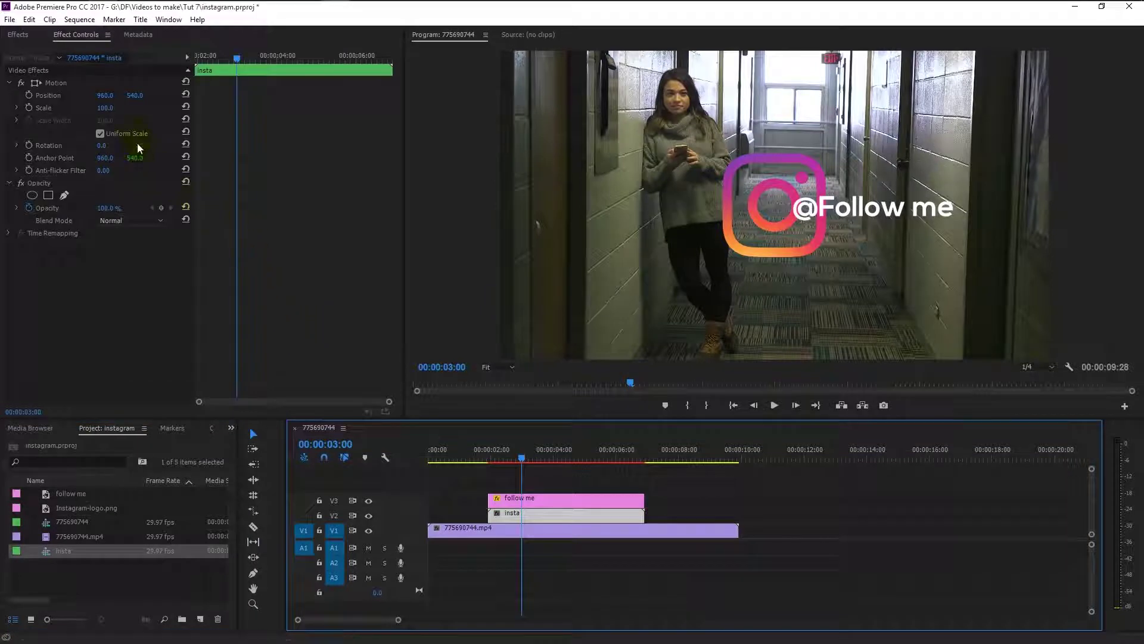
{"action": "left_click_drag", "start_coordinate": [111, 113], "coordinate": [35, 96]}
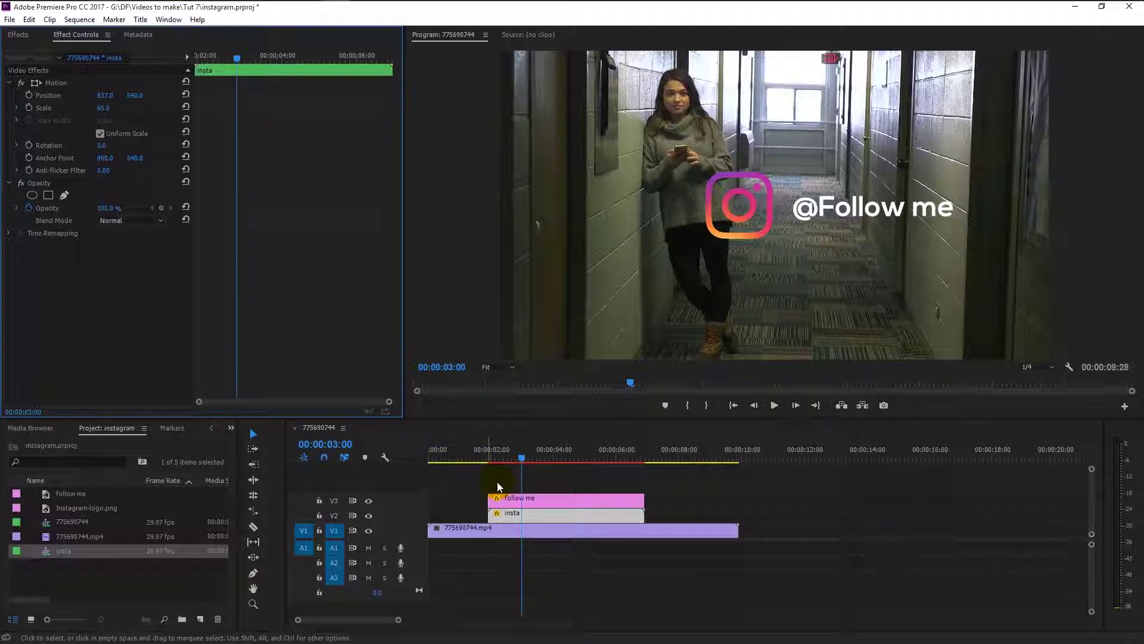
{"action": "left_click", "coordinate": [512, 499]}
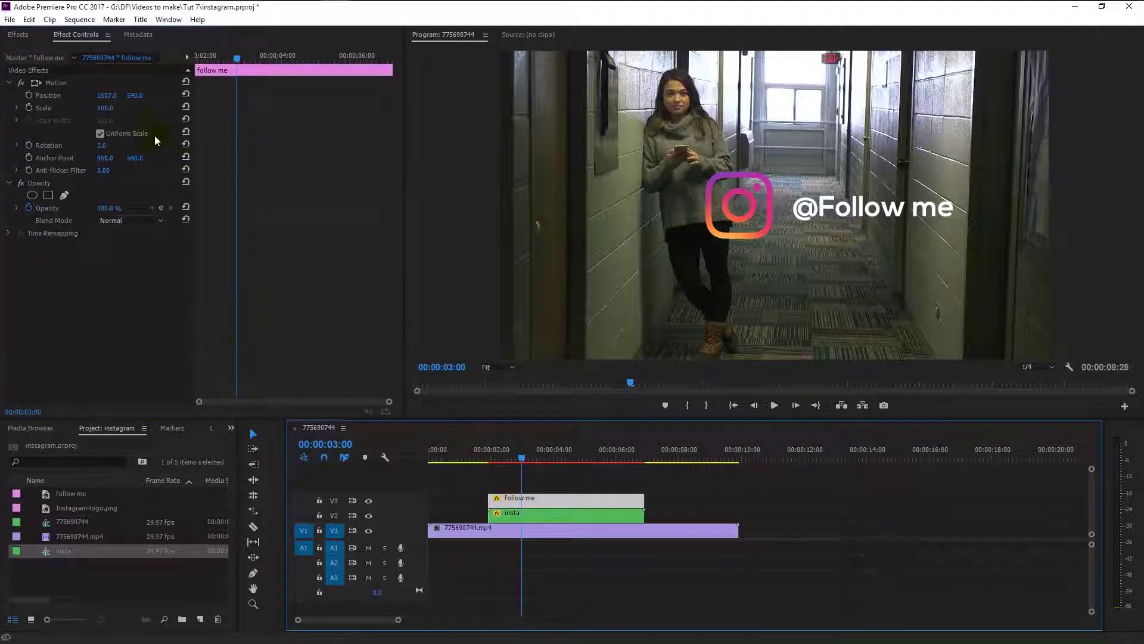
{"action": "mouse_move", "coordinate": [105, 91]}
{"action": "left_mouse_down"}
{"action": "mouse_move", "coordinate": [29, 90]}
{"action": "mouse_move", "coordinate": [101, 97]}
{"action": "left_mouse_up"}
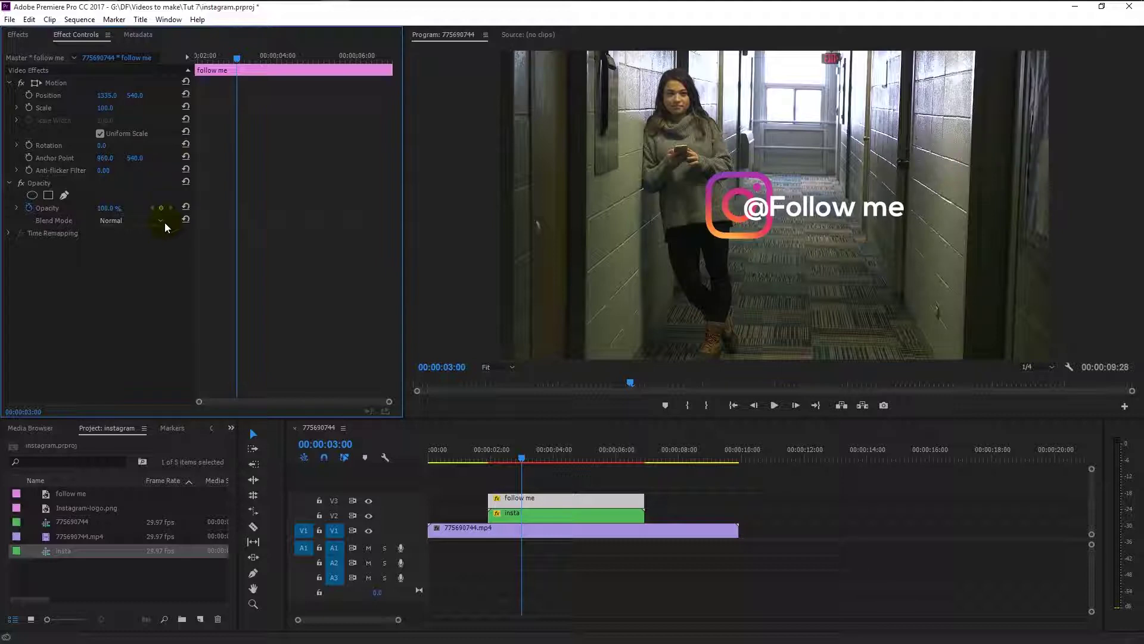
{"action": "left_click_drag", "start_coordinate": [234, 52], "coordinate": [223, 49]}
{"action": "left_click", "coordinate": [233, 75]}
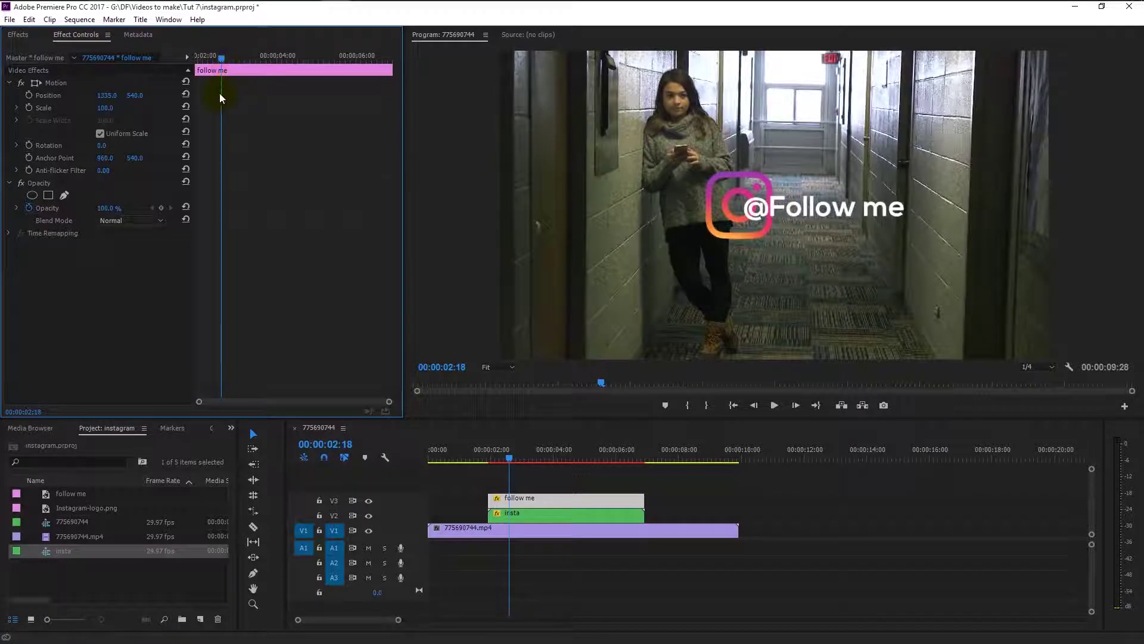
{"action": "key", "text": "="}
{"action": "key", "text": "Right"}
{"action": "key", "text": "Right"}
{"action": "key", "text": "Right"}
{"action": "key", "text": "Right"}
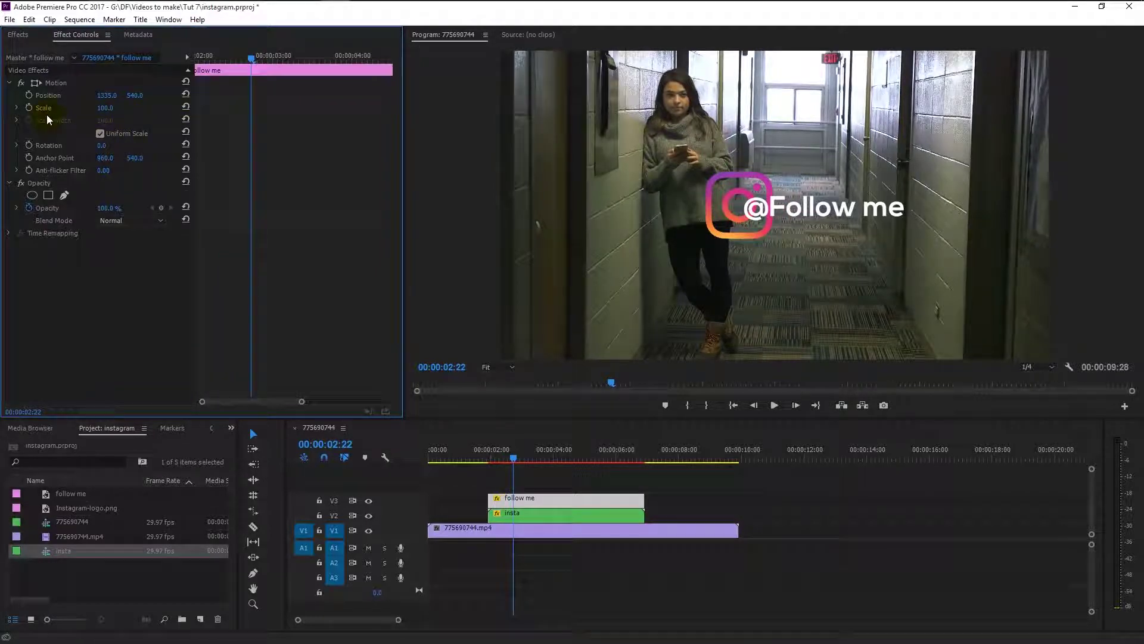
{"action": "left_click", "coordinate": [29, 96]}
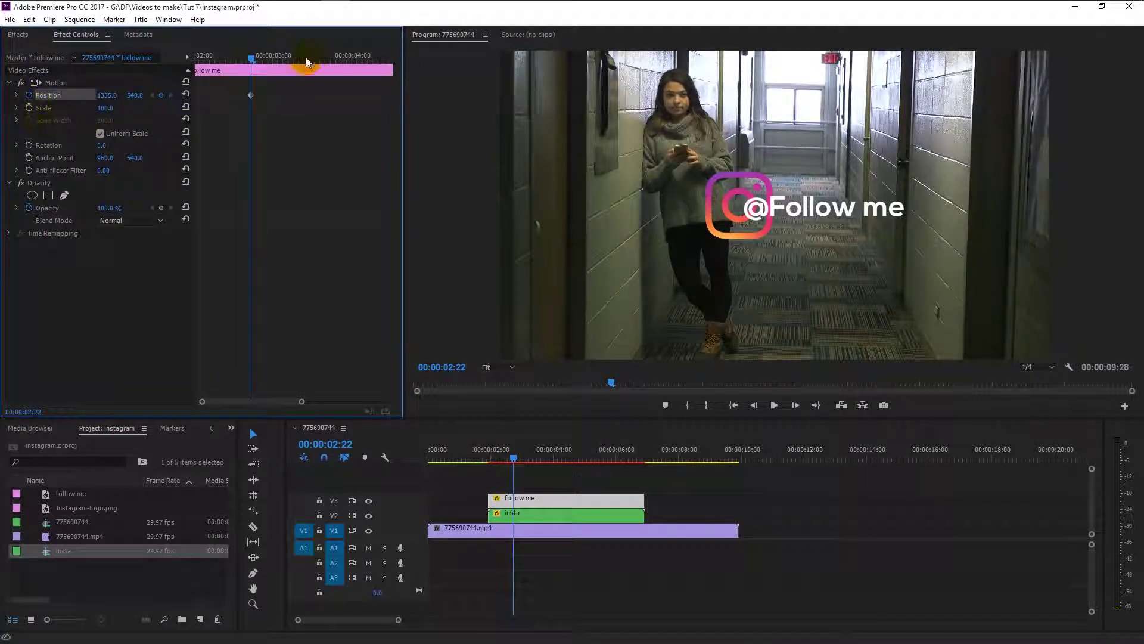
Step: Add an end Position keyframe at X 1462 and apply easing to the Position keyframes
{"action": "left_click_drag", "start_coordinate": [261, 53], "coordinate": [303, 67]}
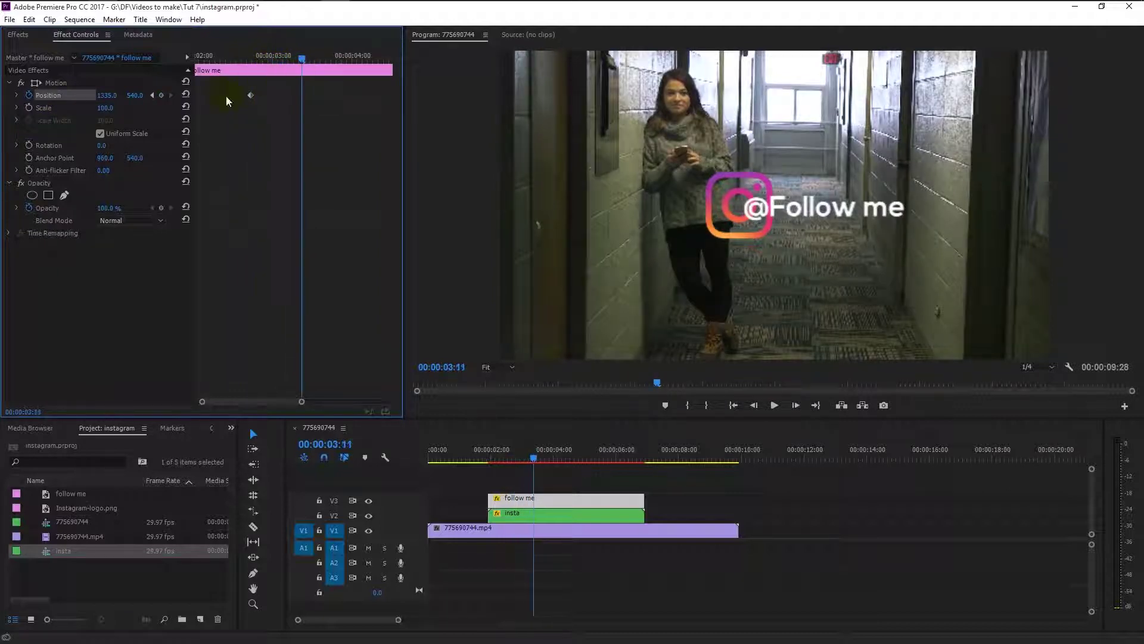
{"action": "mouse_move", "coordinate": [106, 96]}
{"action": "left_mouse_down"}
{"action": "mouse_move", "coordinate": [127, 96]}
{"action": "mouse_move", "coordinate": [109, 97]}
{"action": "left_mouse_up"}
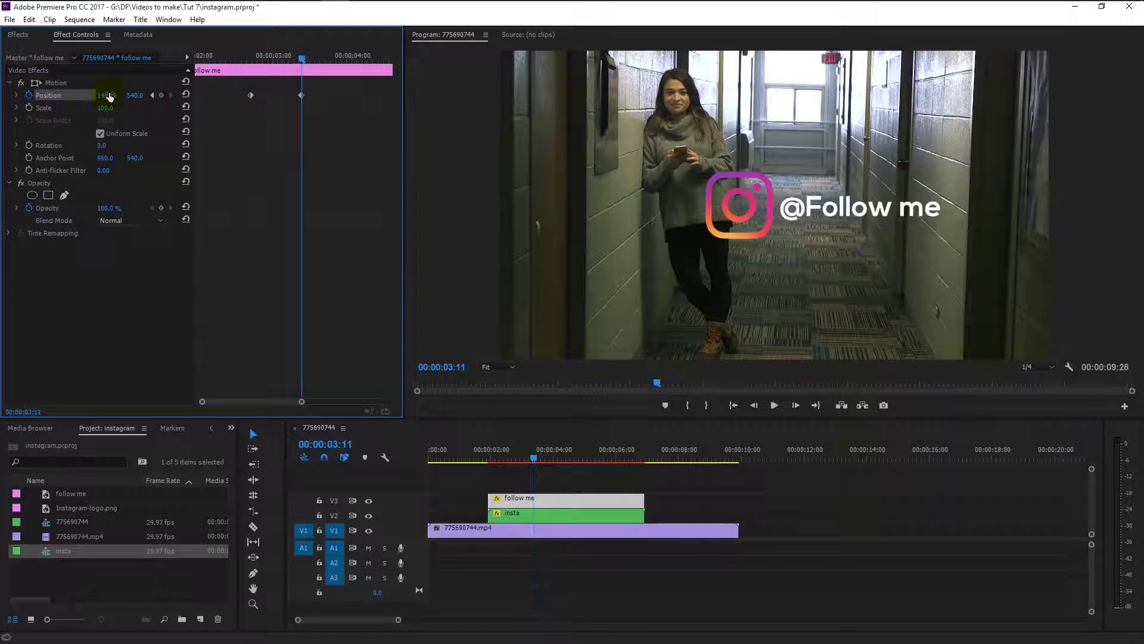
{"action": "left_click", "coordinate": [267, 104]}
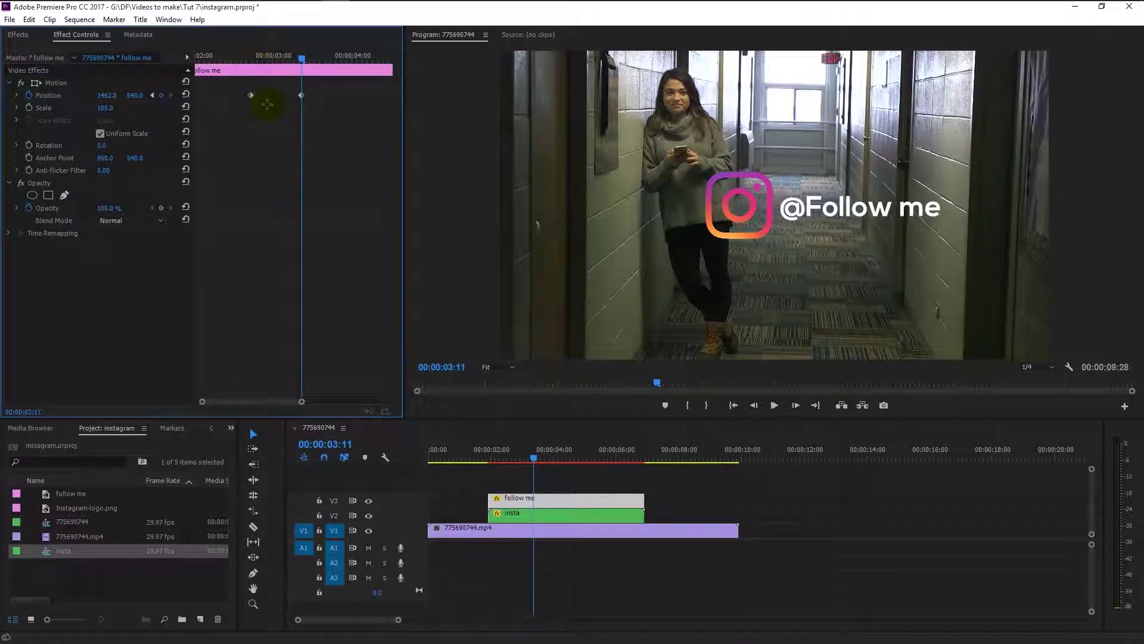
{"action": "right_click", "coordinate": [248, 96]}
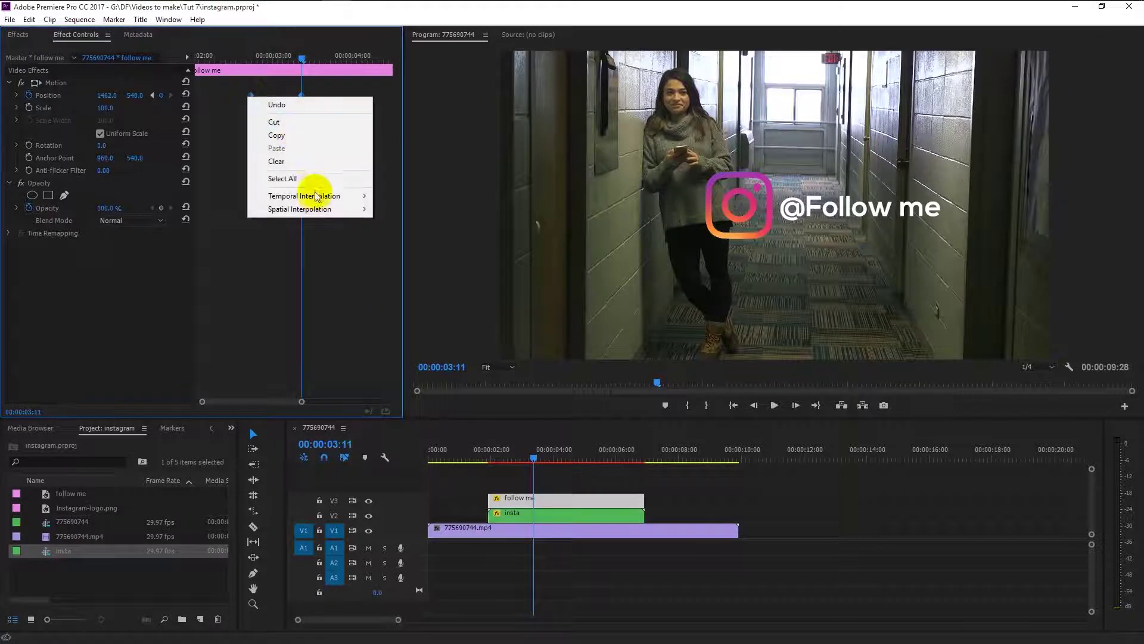
{"action": "mouse_move", "coordinate": [337, 197]}
{"action": "left_click", "coordinate": [420, 249]}
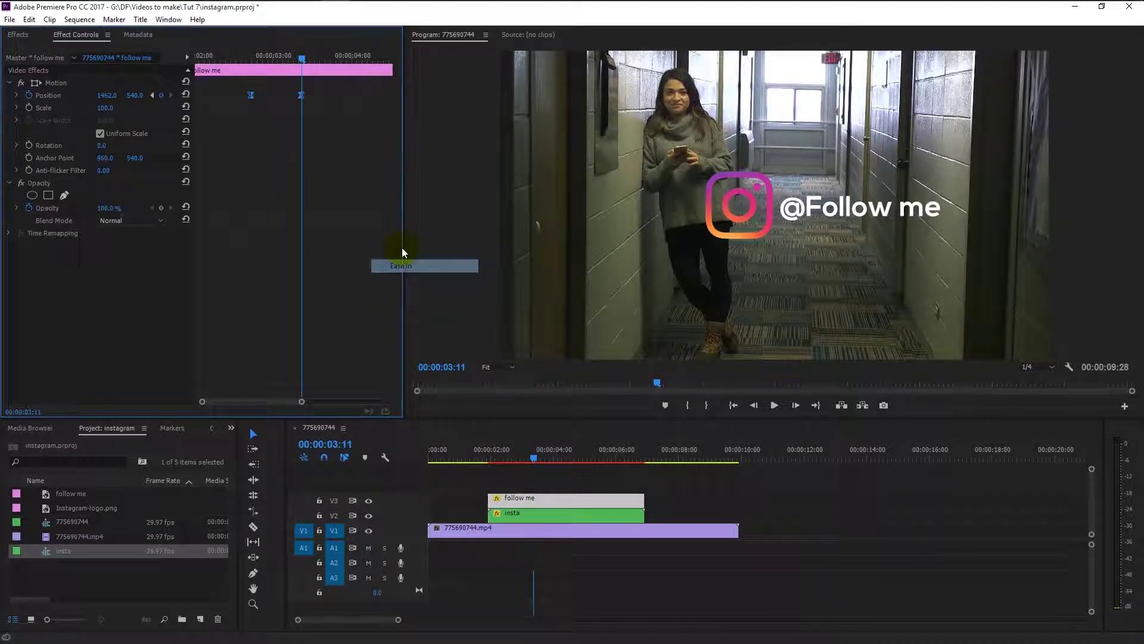
{"action": "left_click_drag", "start_coordinate": [254, 60], "coordinate": [265, 65]}
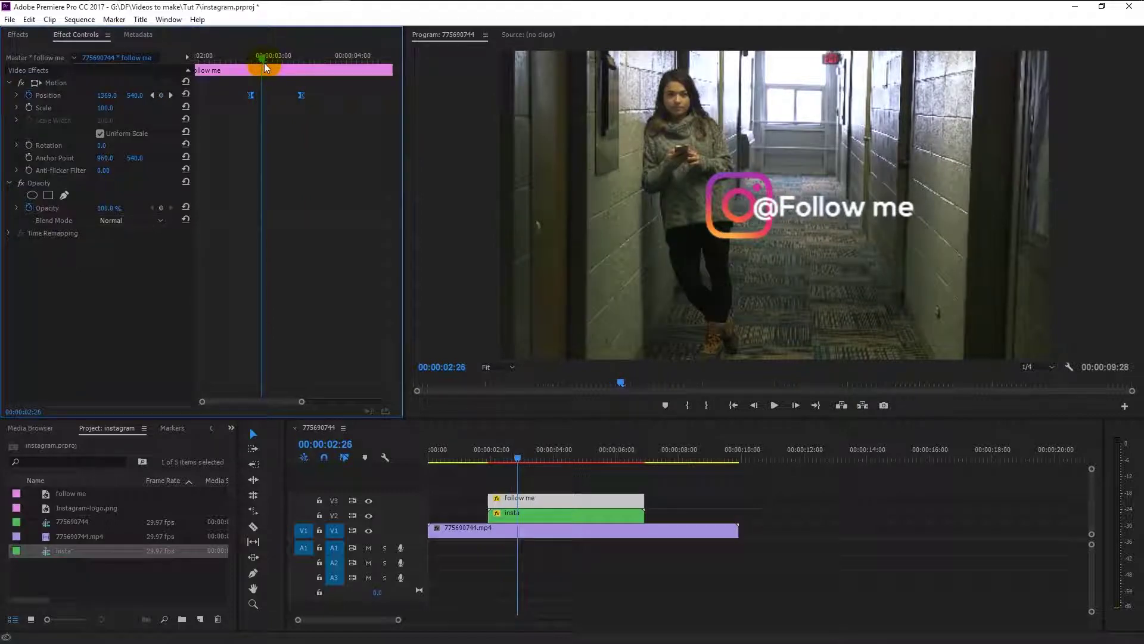
Step: Keyframe the title's Scale at 0 at 2:26, rising to 100 at 3:07
{"action": "left_click", "coordinate": [30, 108]}
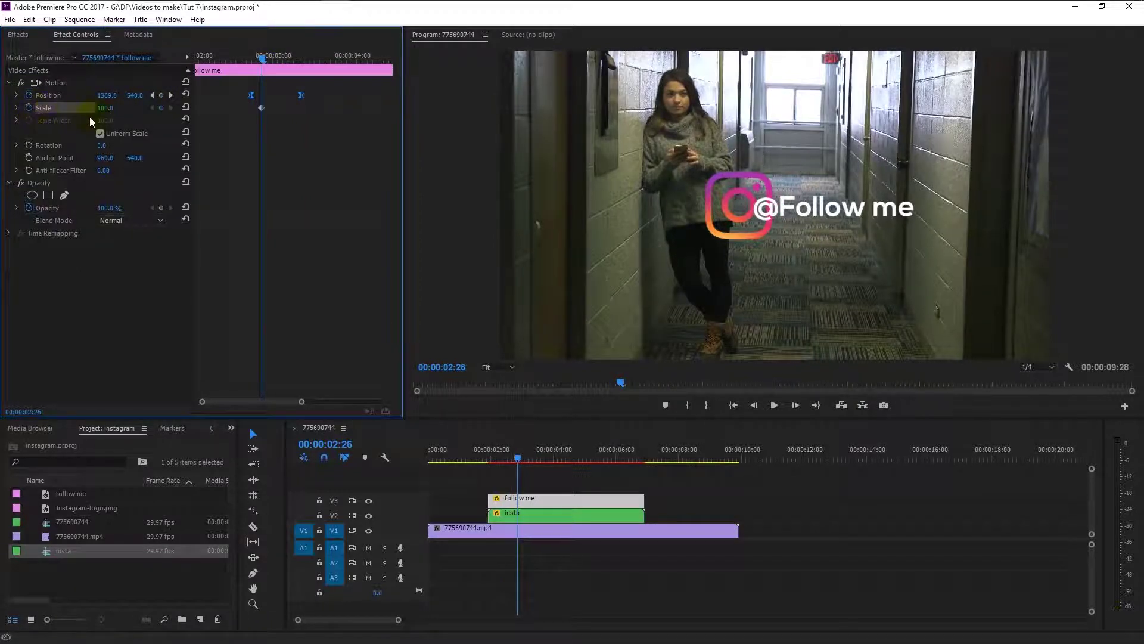
{"action": "type", "text": "0"}
{"action": "key", "text": "Return"}
{"action": "left_click_drag", "start_coordinate": [262, 59], "coordinate": [291, 61]}
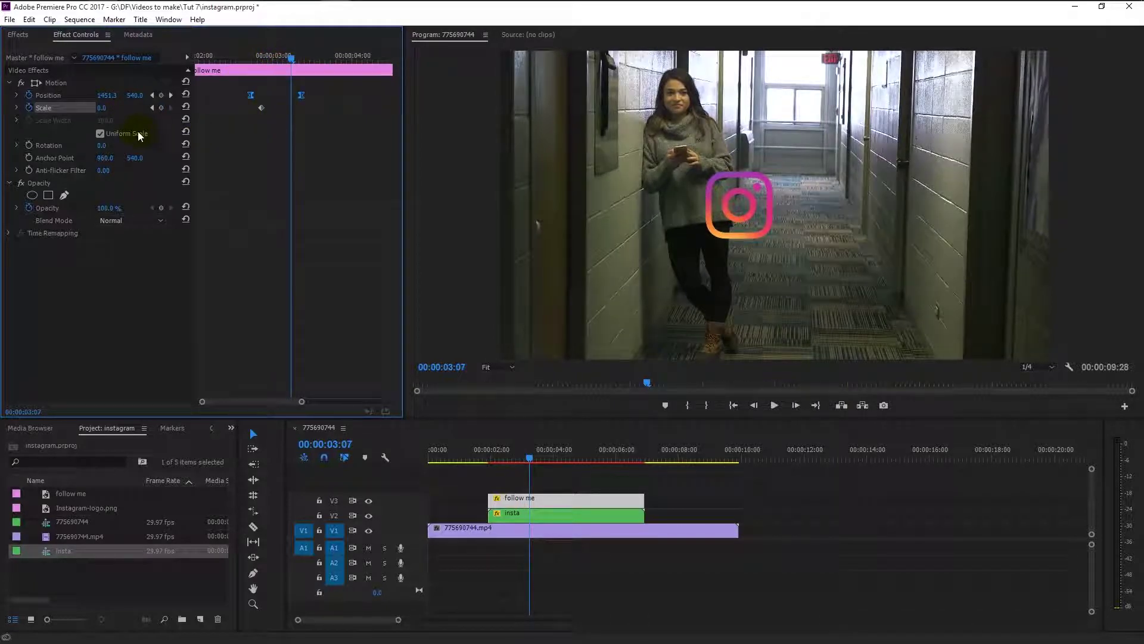
{"action": "type", "text": "10"}
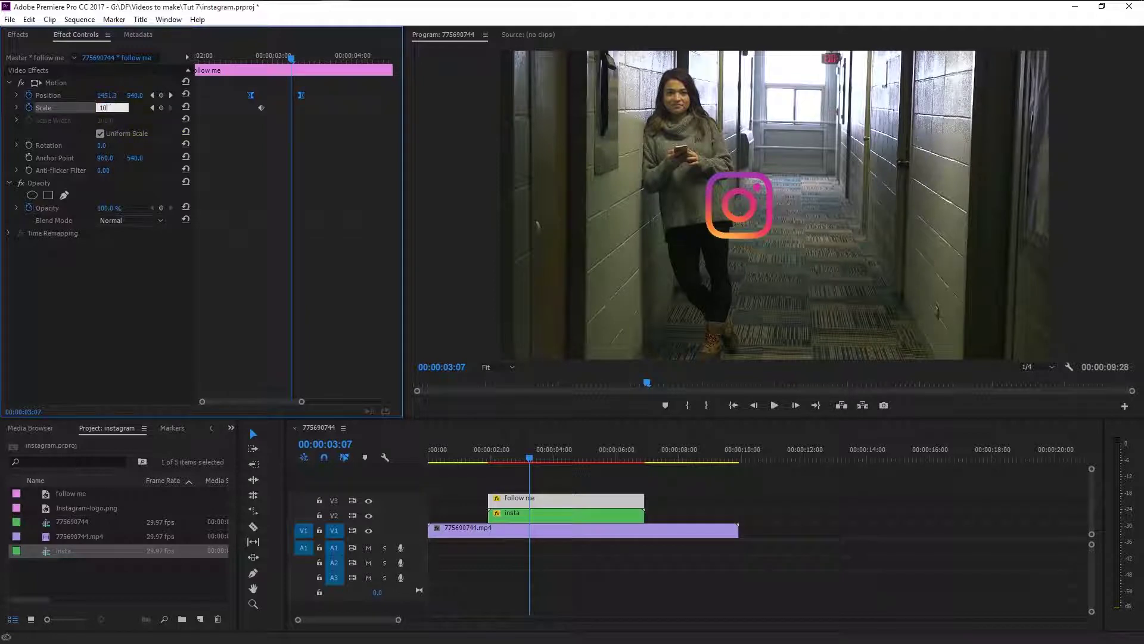
{"action": "type", "text": "0"}
{"action": "key", "text": "Return"}
Step: Apply Ease In interpolation to the Scale keyframe
{"action": "left_click", "coordinate": [337, 127]}
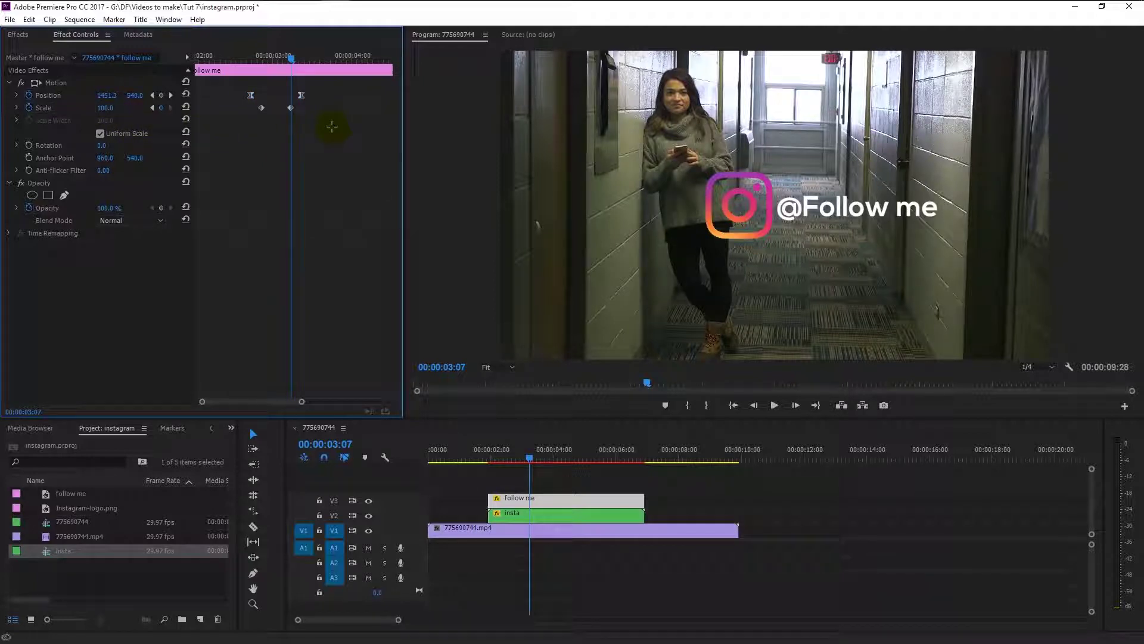
{"action": "right_click", "coordinate": [262, 110]}
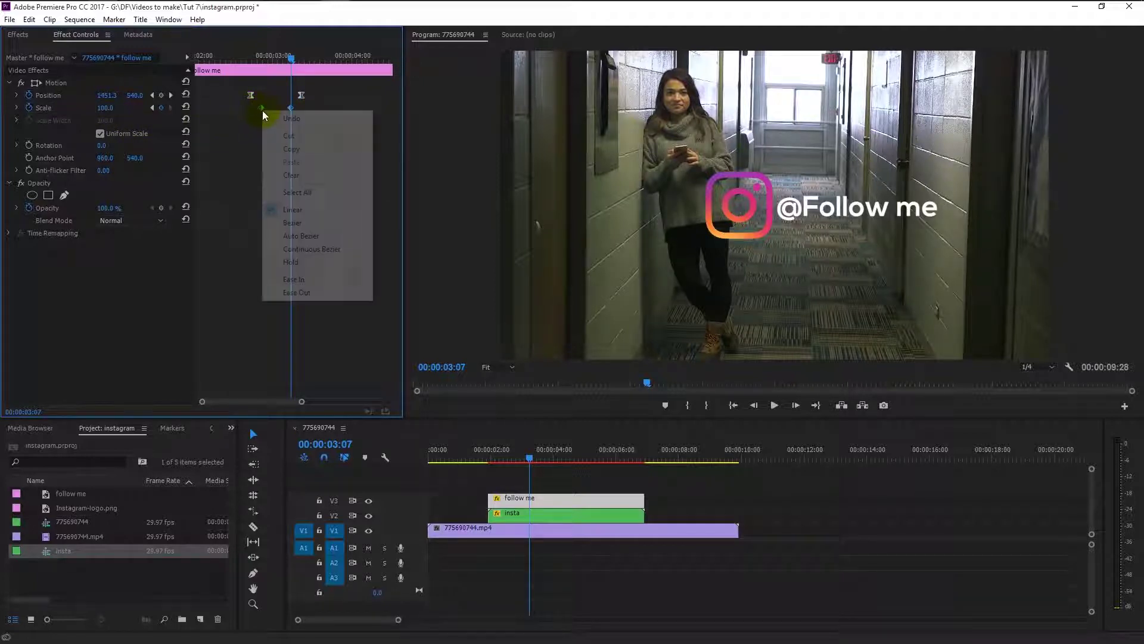
{"action": "left_click", "coordinate": [294, 278]}
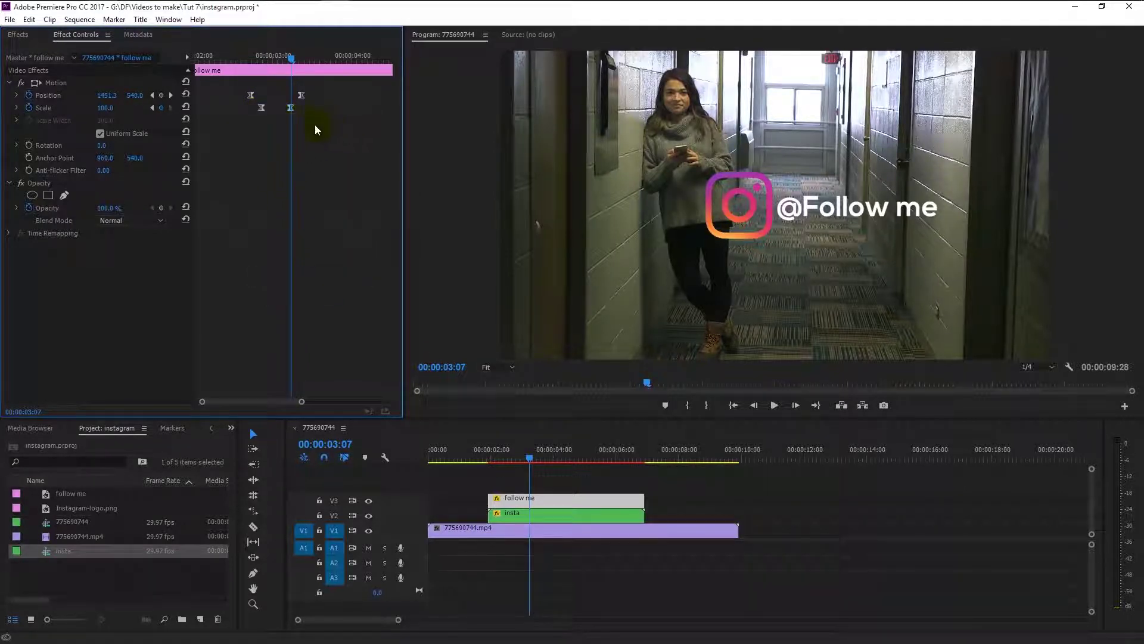
Step: Expand Position and Scale and steepen the Scale ease curve's Bezier handle
{"action": "left_click", "coordinate": [16, 96]}
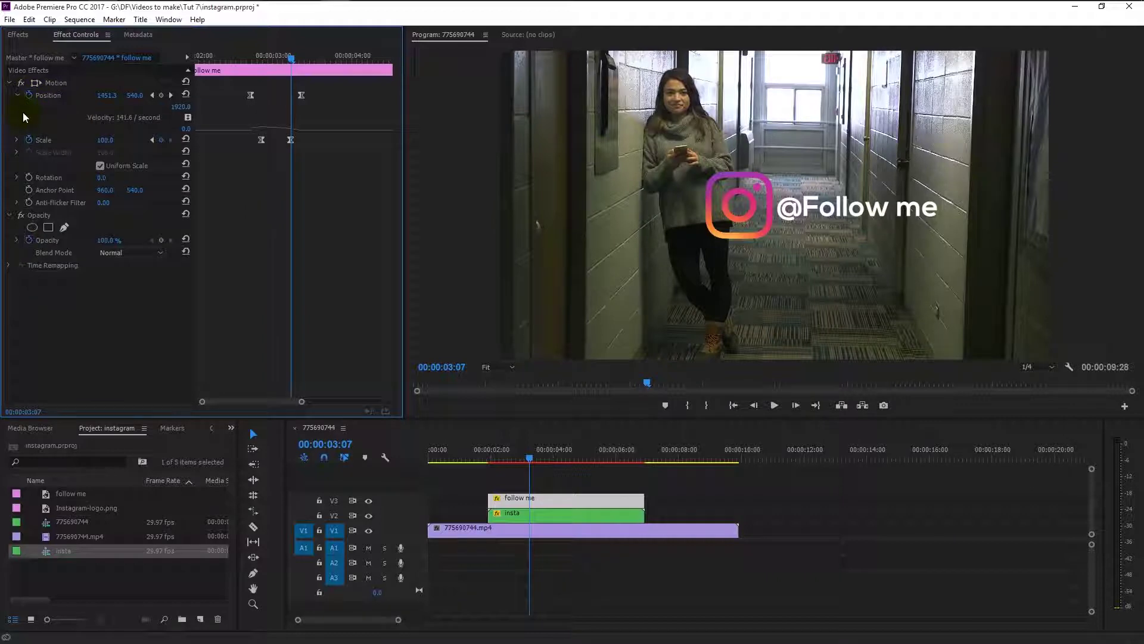
{"action": "left_click", "coordinate": [16, 141]}
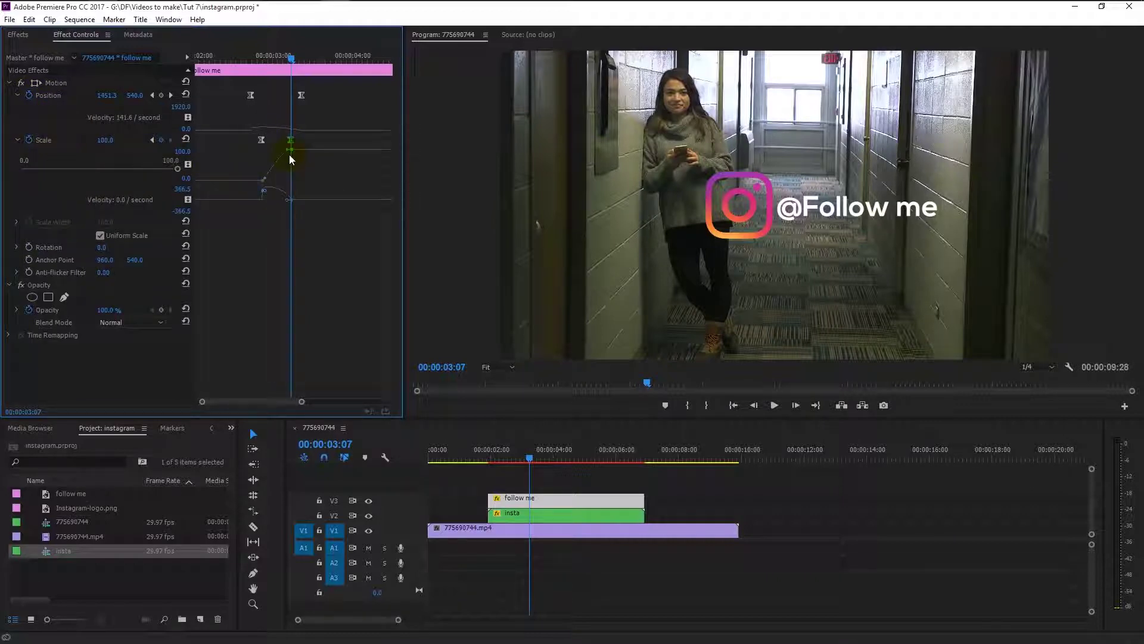
{"action": "left_click_drag", "start_coordinate": [278, 150], "coordinate": [293, 177]}
Step: Preview the title pop-in from 2:17, then the full intro from 1:28
{"action": "left_click_drag", "start_coordinate": [245, 62], "coordinate": [238, 56]}
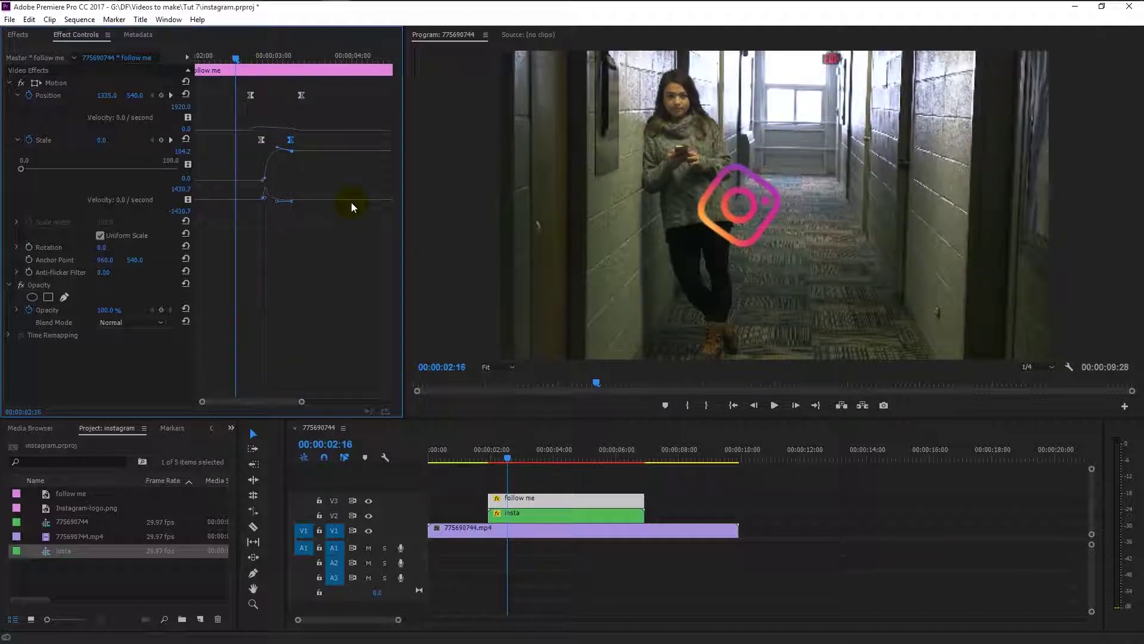
{"action": "key", "text": "space"}
{"action": "key", "text": "space"}
{"action": "left_click", "coordinate": [239, 57]}
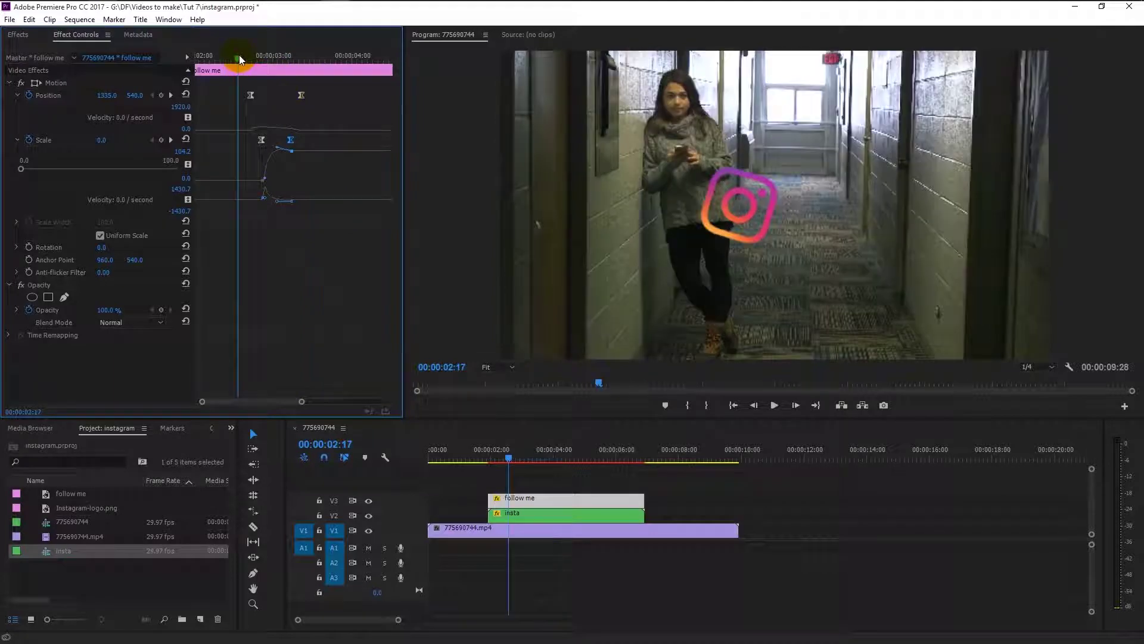
{"action": "key", "text": "space"}
{"action": "key", "text": "space"}
{"action": "left_click_drag", "start_coordinate": [244, 56], "coordinate": [172, 60]}
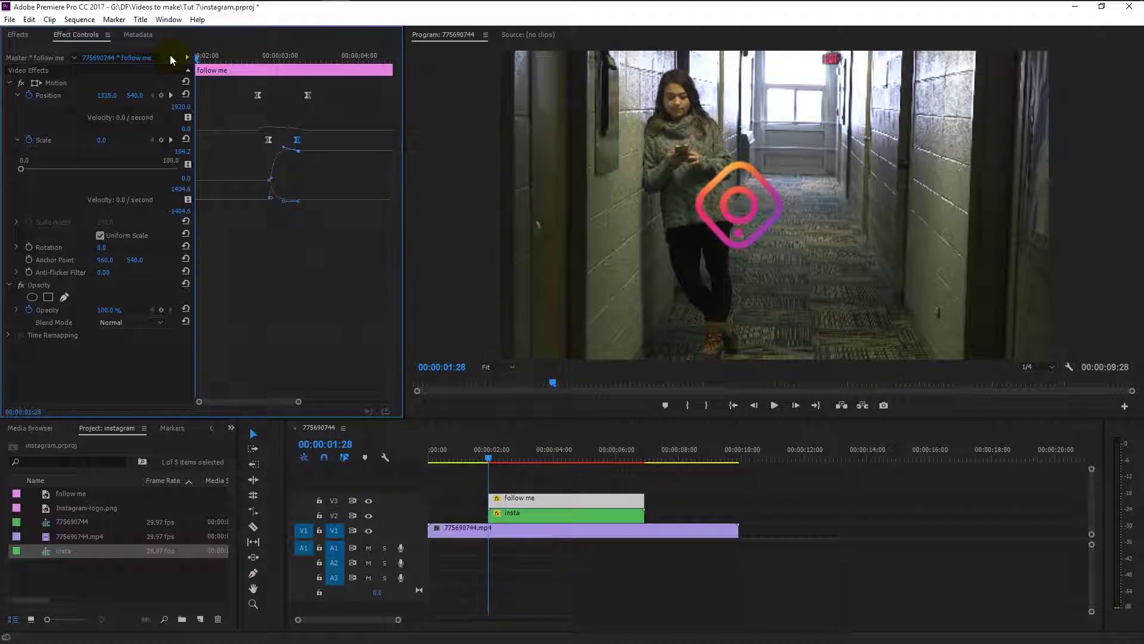
{"action": "key", "text": "space"}
{"action": "key", "text": "space"}
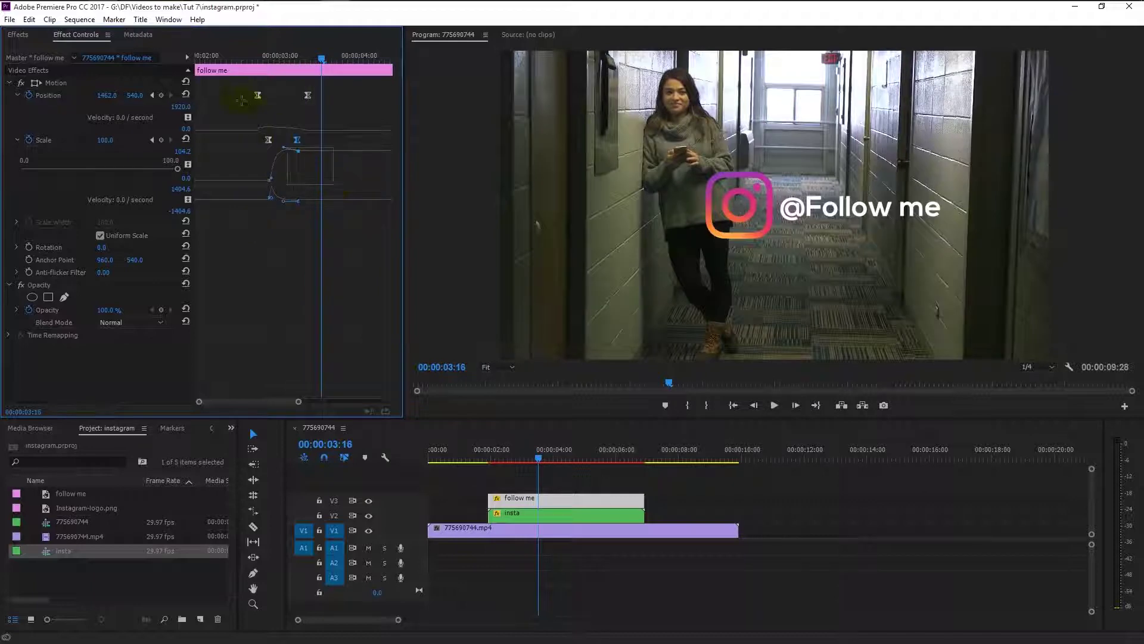
Step: Collapse Scale and Position and shift their keyframes slightly earlier
{"action": "left_click", "coordinate": [19, 141]}
{"action": "left_click", "coordinate": [18, 95]}
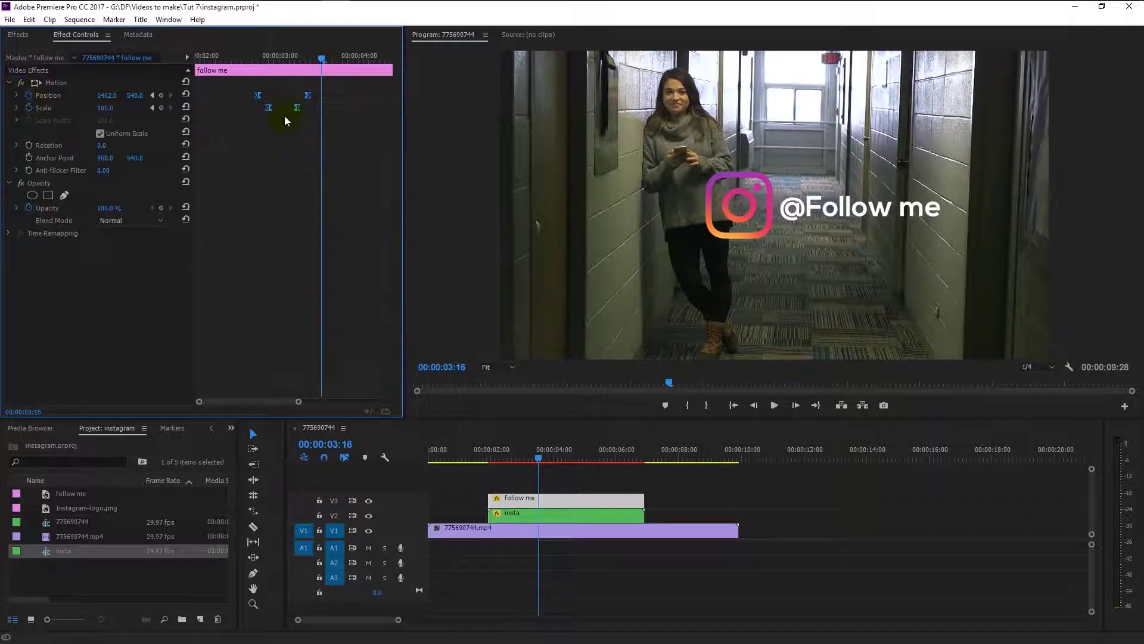
{"action": "left_click_drag", "start_coordinate": [263, 95], "coordinate": [243, 93]}
{"action": "left_click", "coordinate": [286, 134]}
Step: Replay the animation three times from about two seconds, then select both follow me and insta clips
{"action": "left_click_drag", "start_coordinate": [220, 61], "coordinate": [193, 56]}
{"action": "key", "text": "space"}
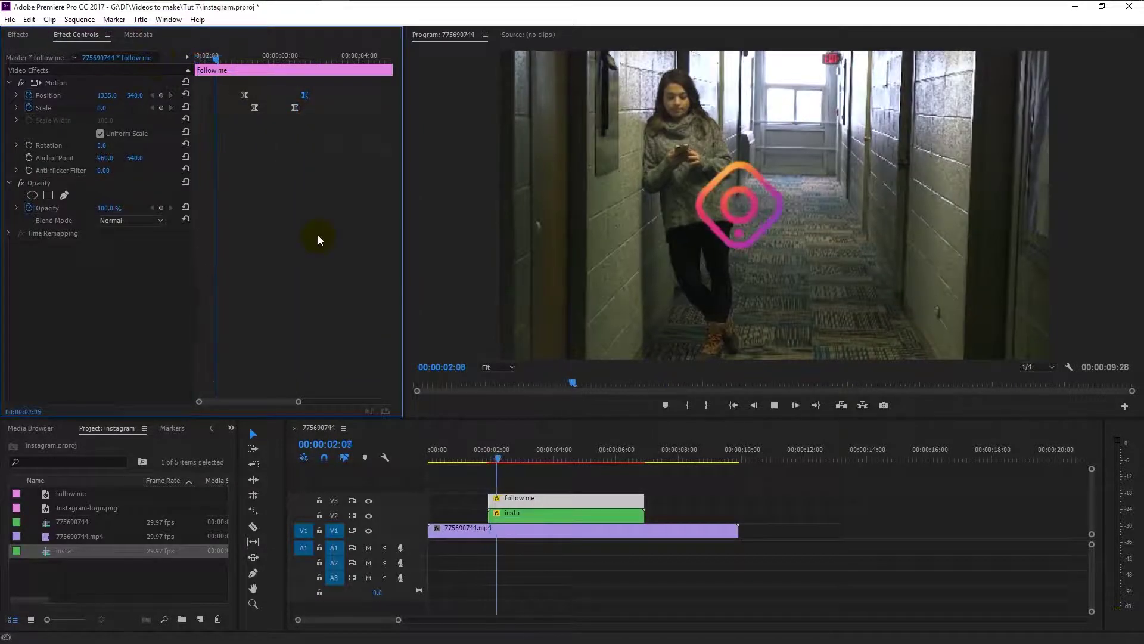
{"action": "key", "text": "space"}
{"action": "left_click_drag", "start_coordinate": [237, 57], "coordinate": [197, 56]}
{"action": "key", "text": "space"}
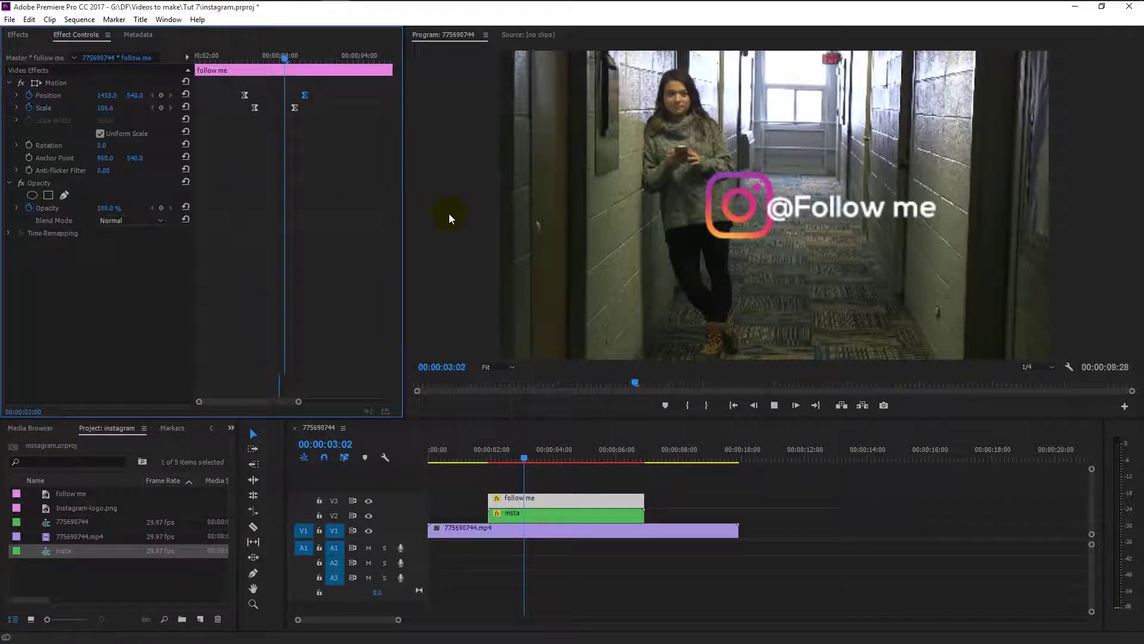
{"action": "key", "text": "space"}
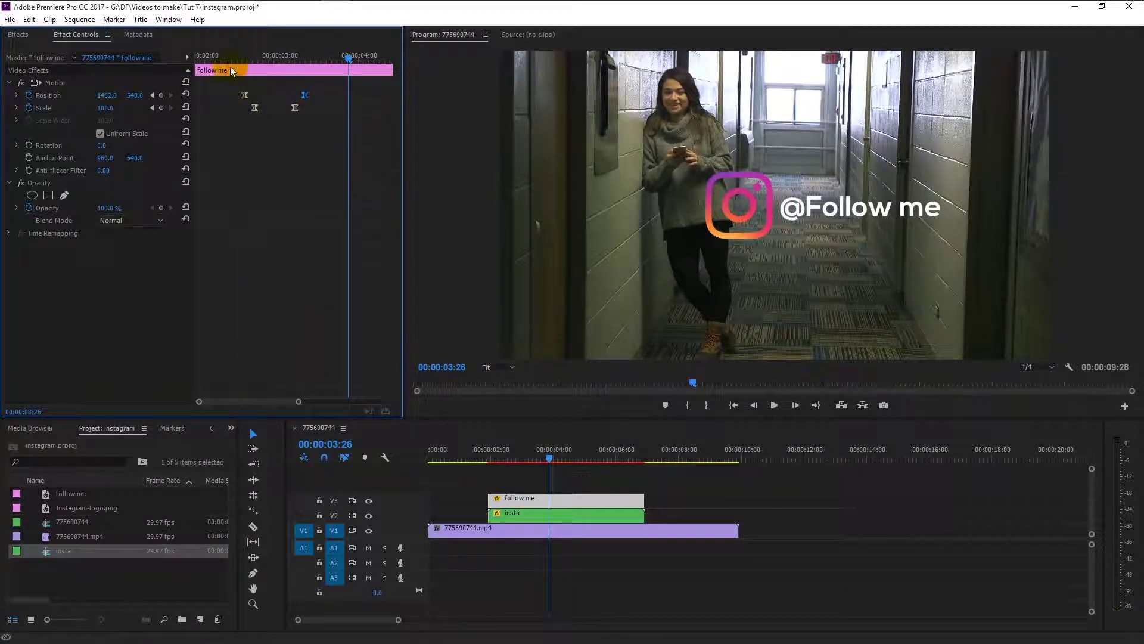
{"action": "left_click_drag", "start_coordinate": [232, 71], "coordinate": [196, 56]}
{"action": "key", "text": "space"}
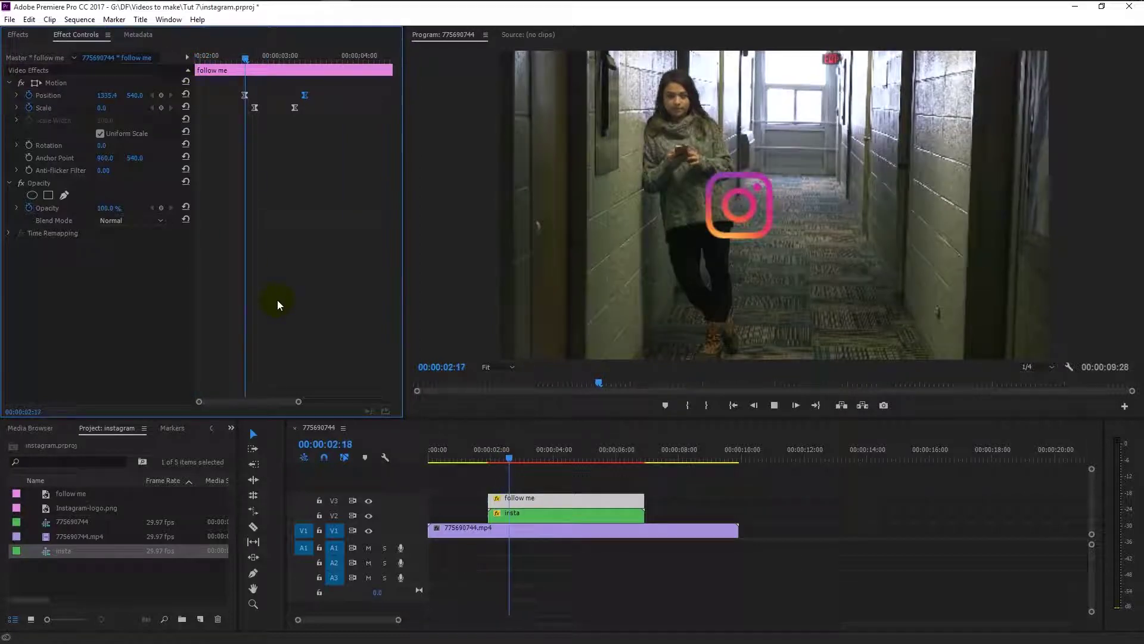
{"action": "key", "text": "space"}
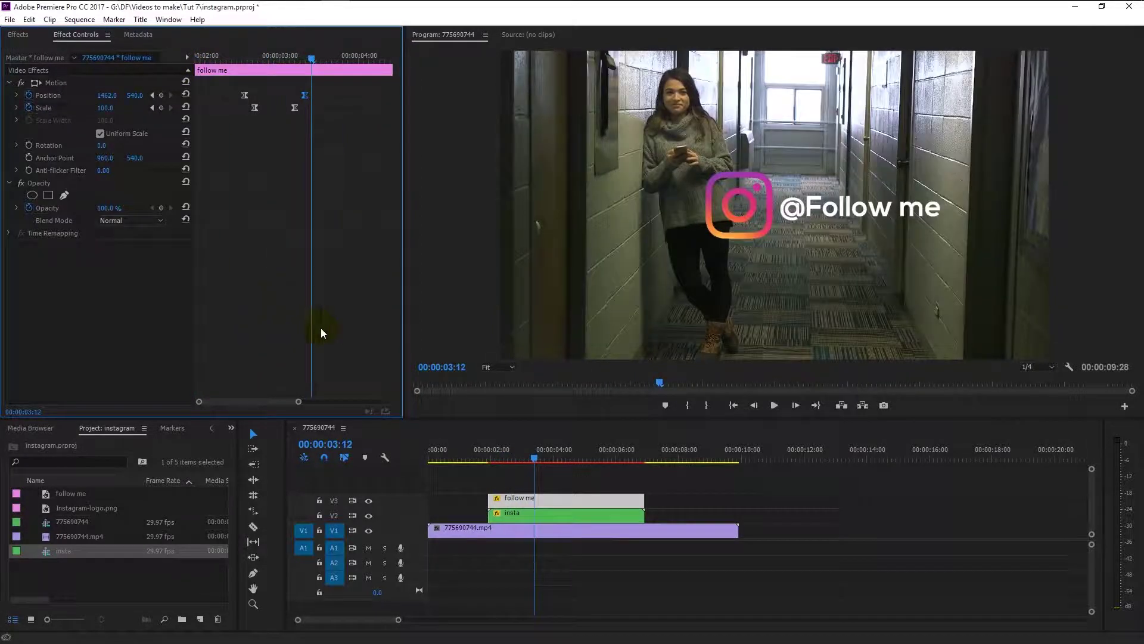
{"action": "left_click_drag", "start_coordinate": [695, 516], "coordinate": [588, 503]}
Step: Nest the logo and title as 'instagram follow', scaled to 58 at Position 970, 387
{"action": "right_click", "coordinate": [583, 505]}
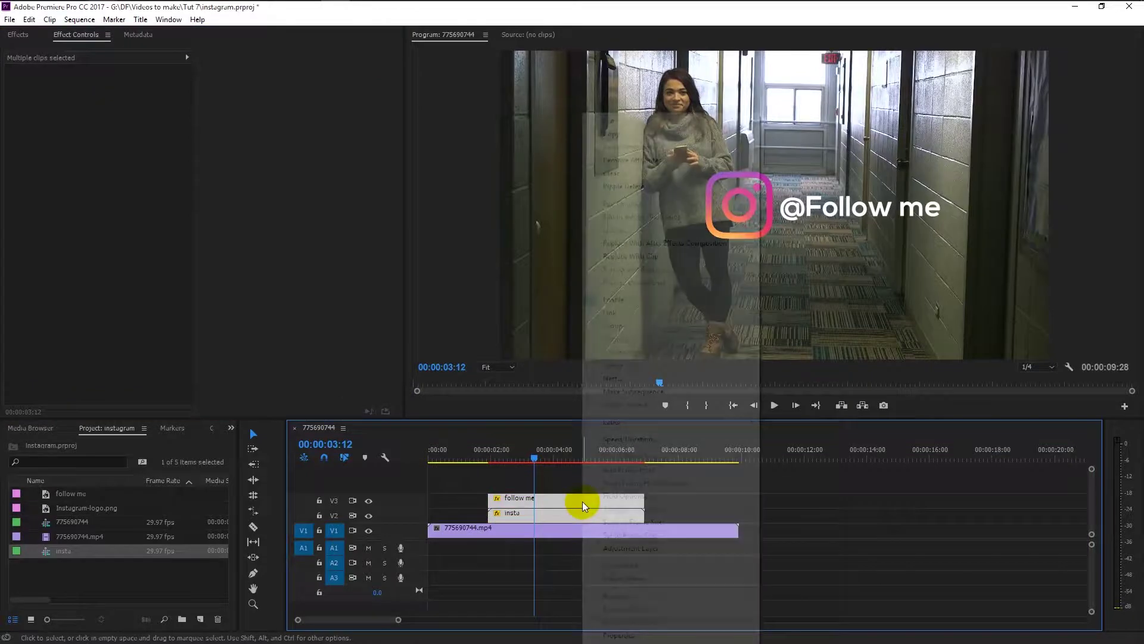
{"action": "left_click", "coordinate": [628, 378]}
{"action": "key", "text": "Return"}
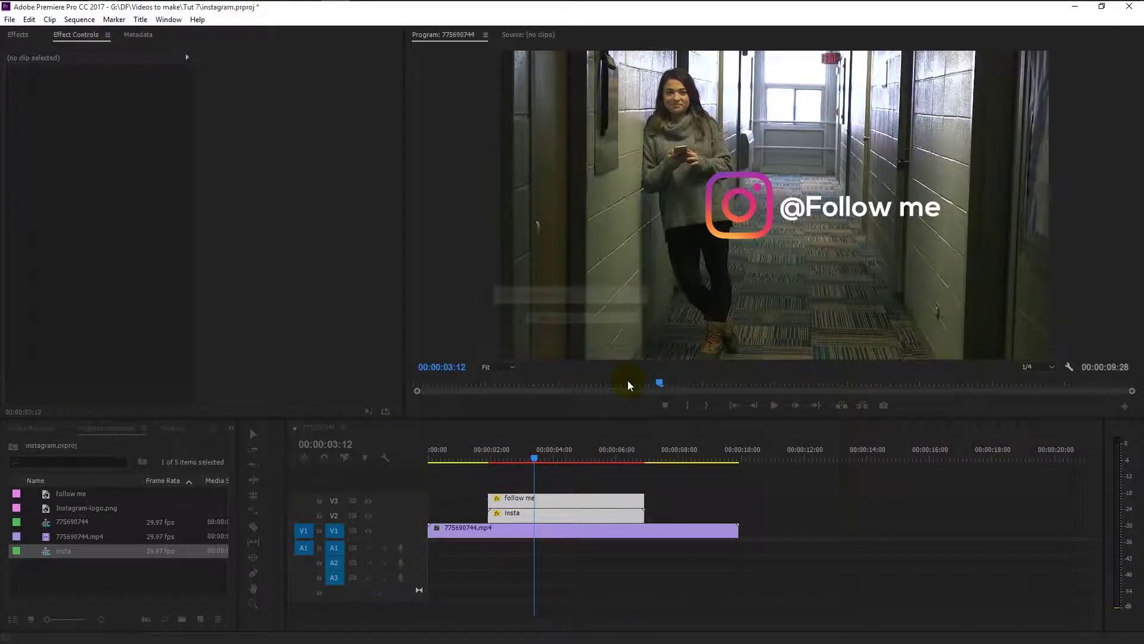
{"action": "left_click", "coordinate": [573, 518]}
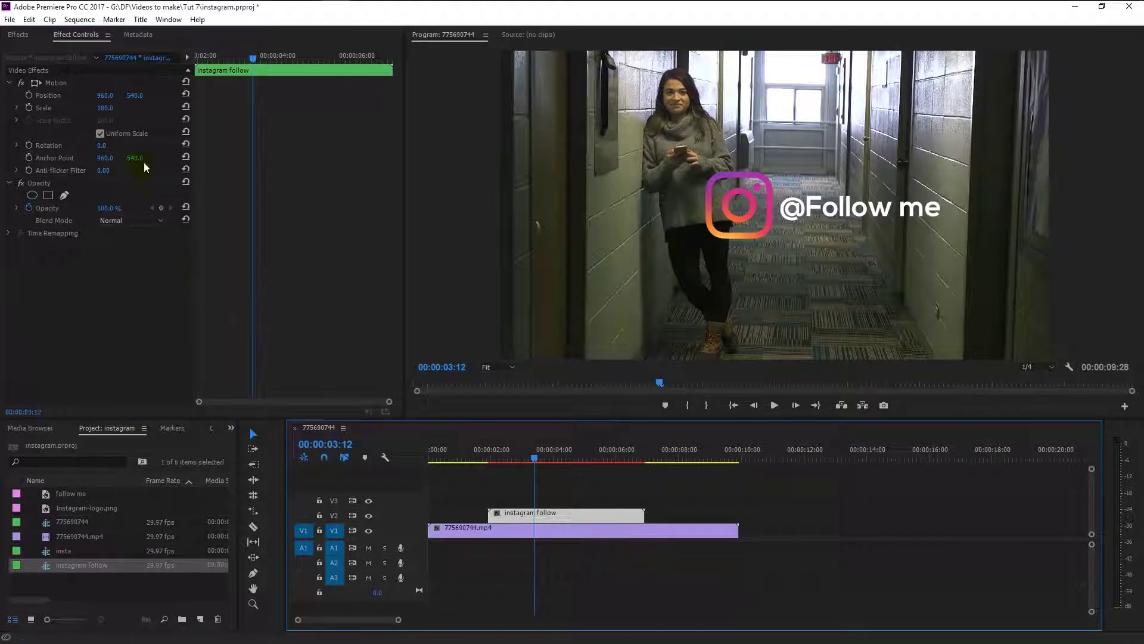
{"action": "left_click_drag", "start_coordinate": [112, 113], "coordinate": [277, 272]}
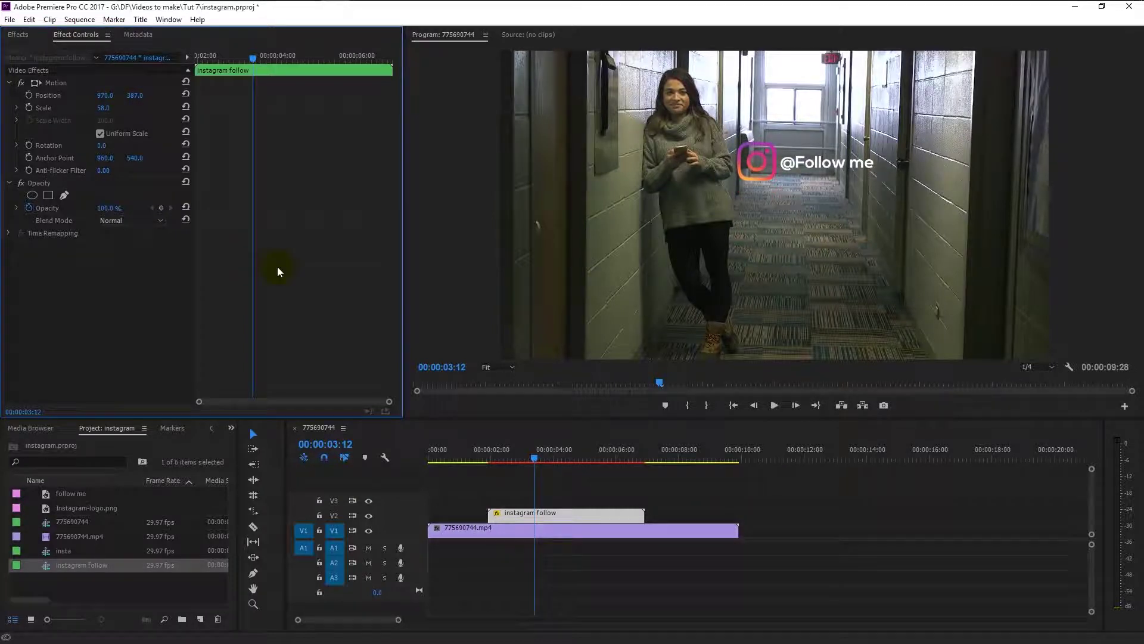
{"action": "left_click", "coordinate": [429, 456]}
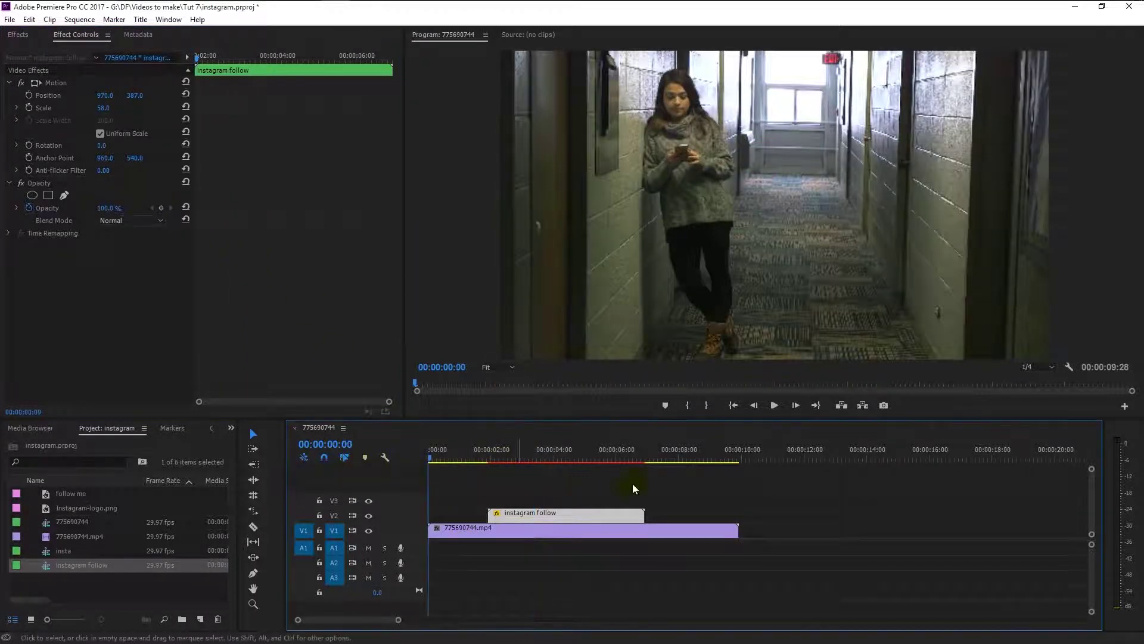
{"action": "left_click", "coordinate": [774, 405]}
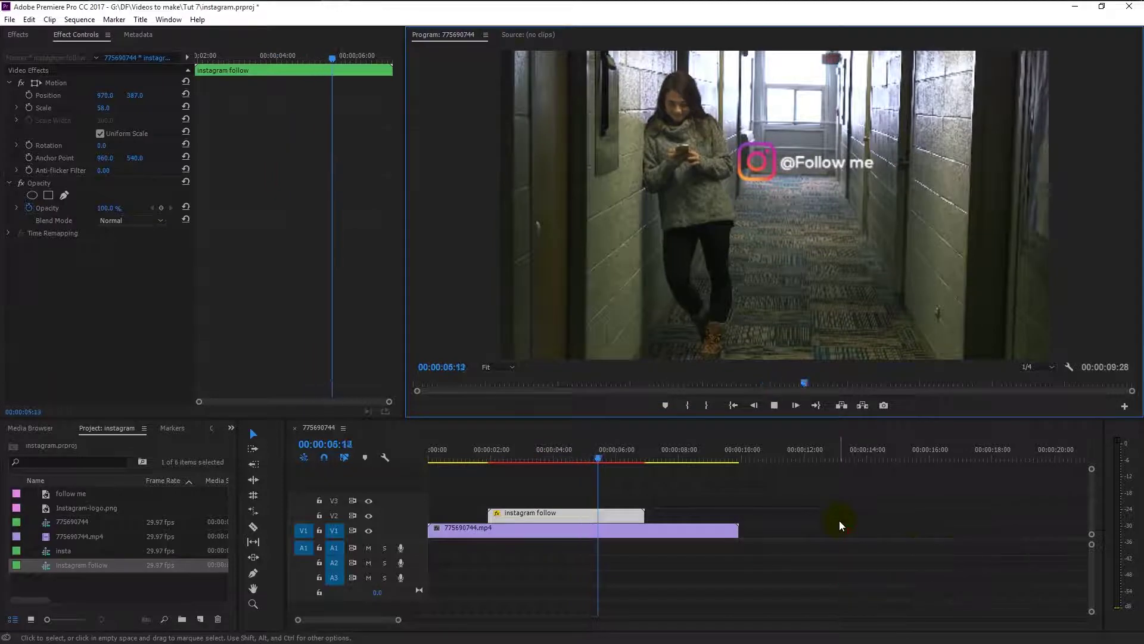
{"action": "left_click", "coordinate": [384, 460]}
{"action": "key", "text": "Home"}
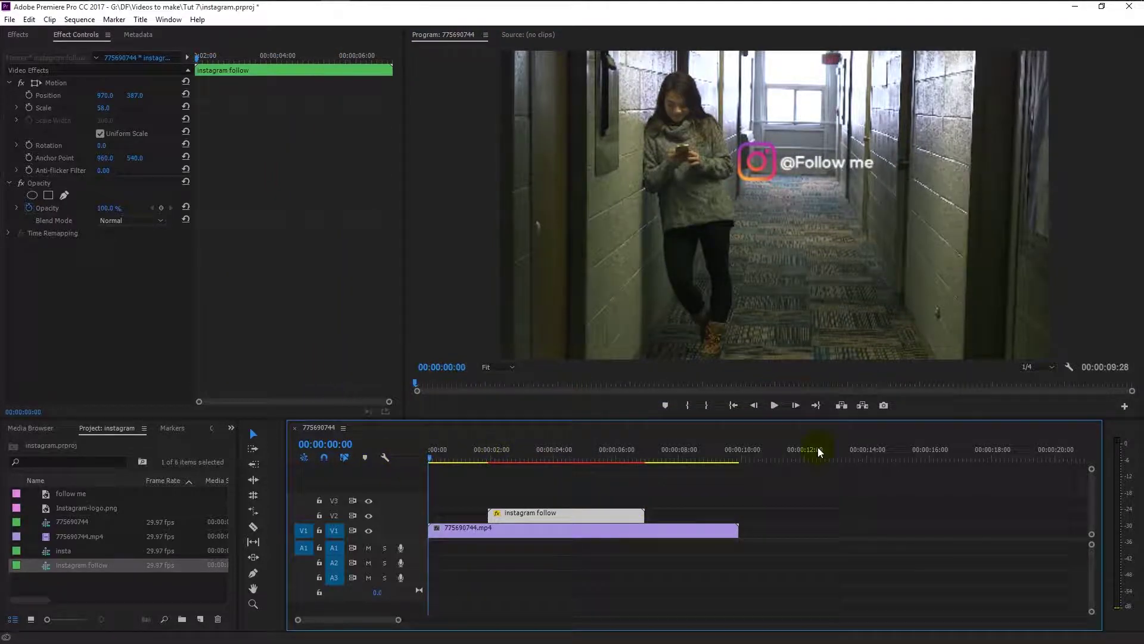
{"action": "left_click", "coordinate": [776, 406]}
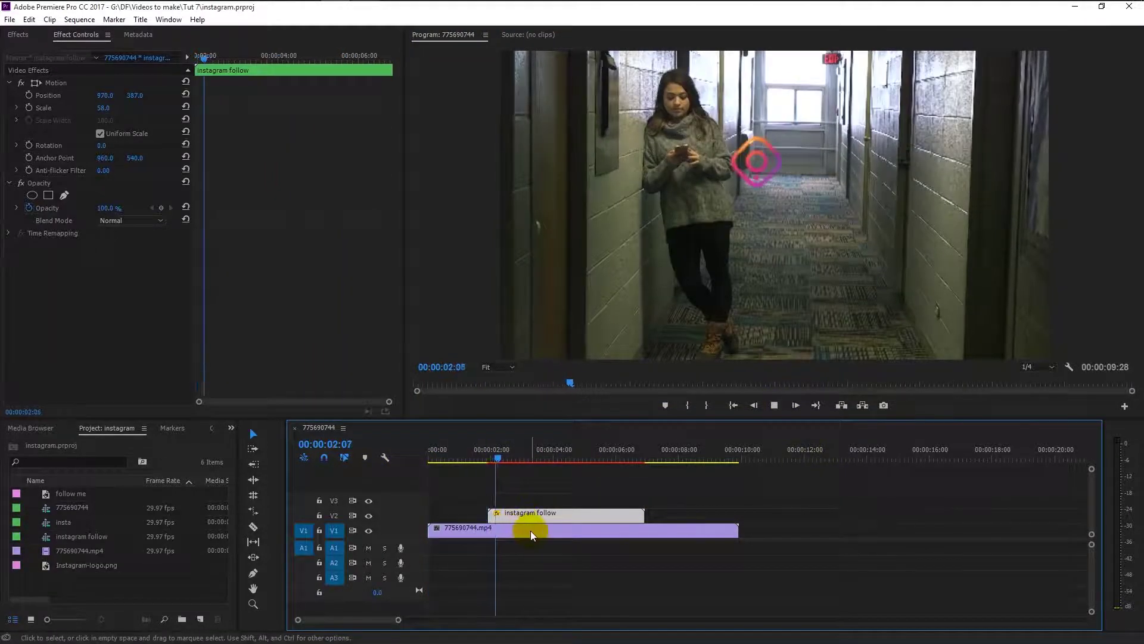
{"action": "key", "text": "space"}
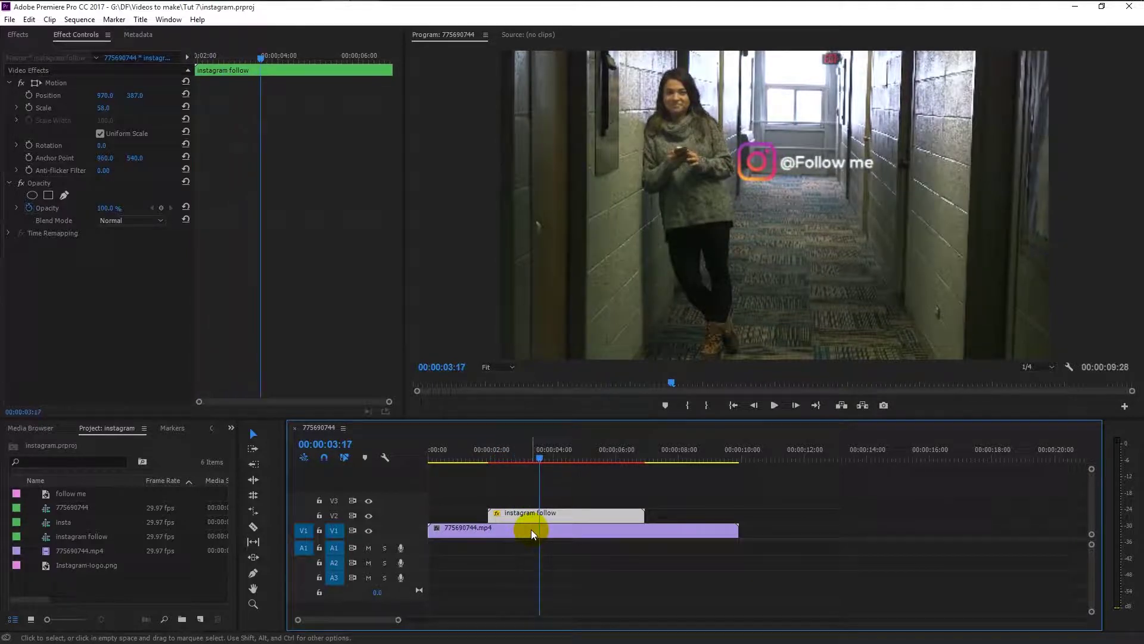
Step: Split the instagram follow nest at 3:17 and delete the right piece
{"action": "key", "text": "ctrl+k"}
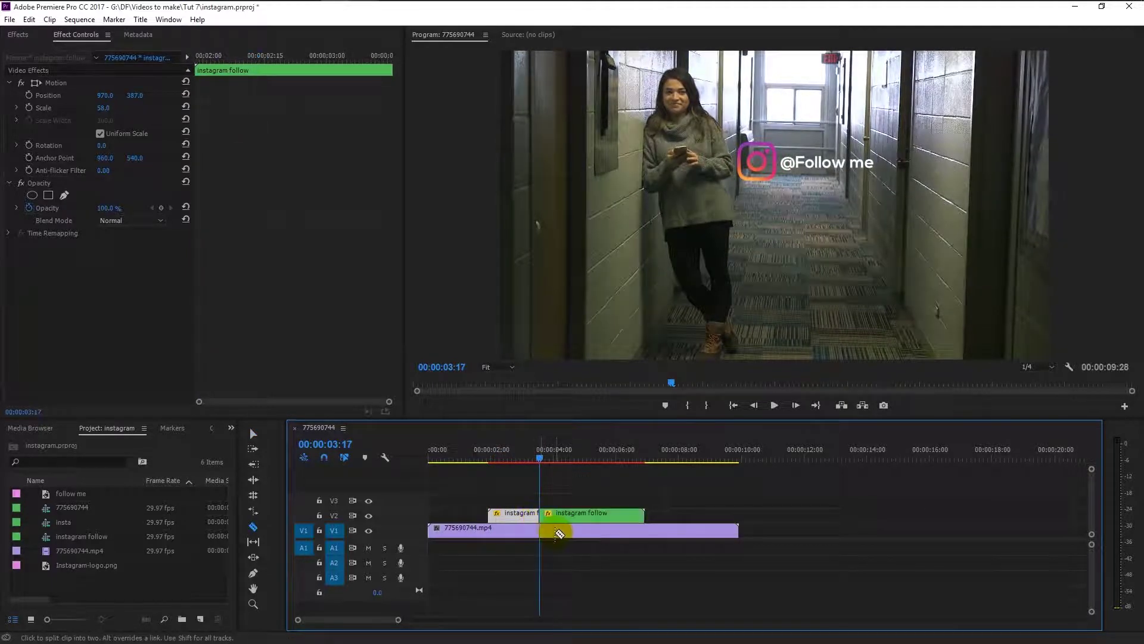
{"action": "left_click", "coordinate": [564, 520]}
{"action": "key", "text": "Delete"}
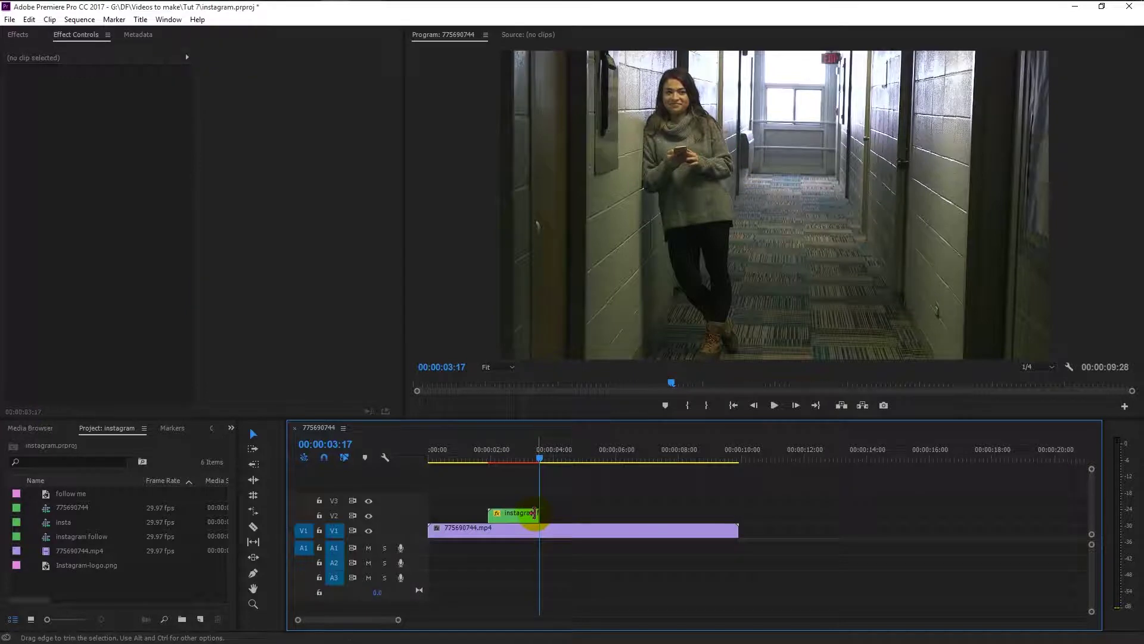
Step: Alt-drag a copy of the remaining clip right after it, ending at 5:05, and preview
{"action": "left_click", "coordinate": [516, 516]}
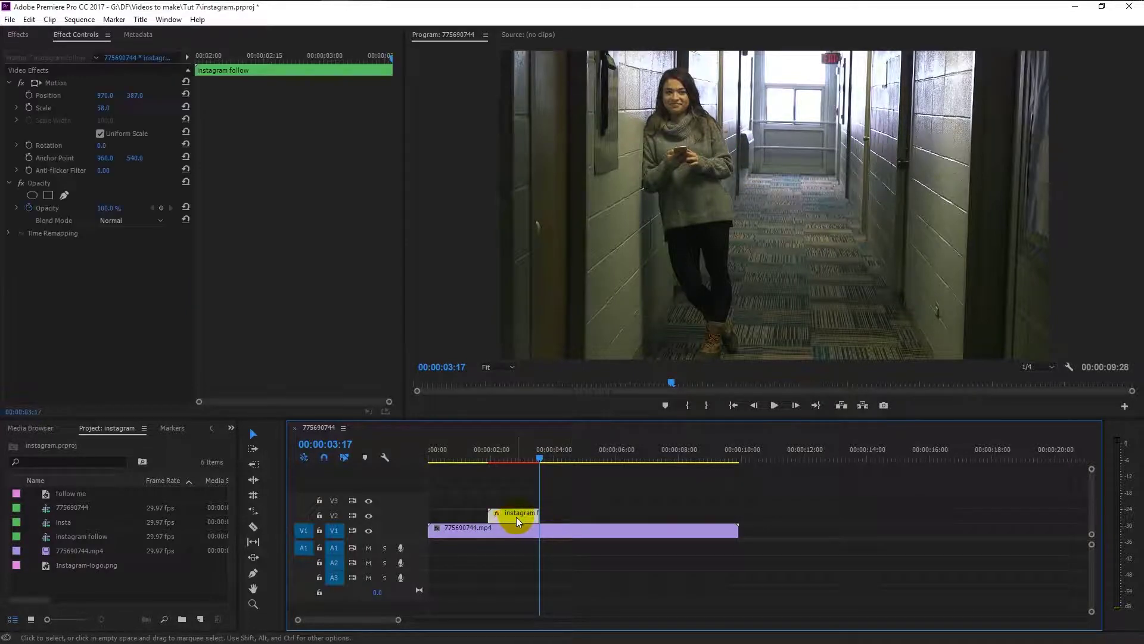
{"action": "left_click_drag", "start_coordinate": [506, 517], "coordinate": [555, 518]}
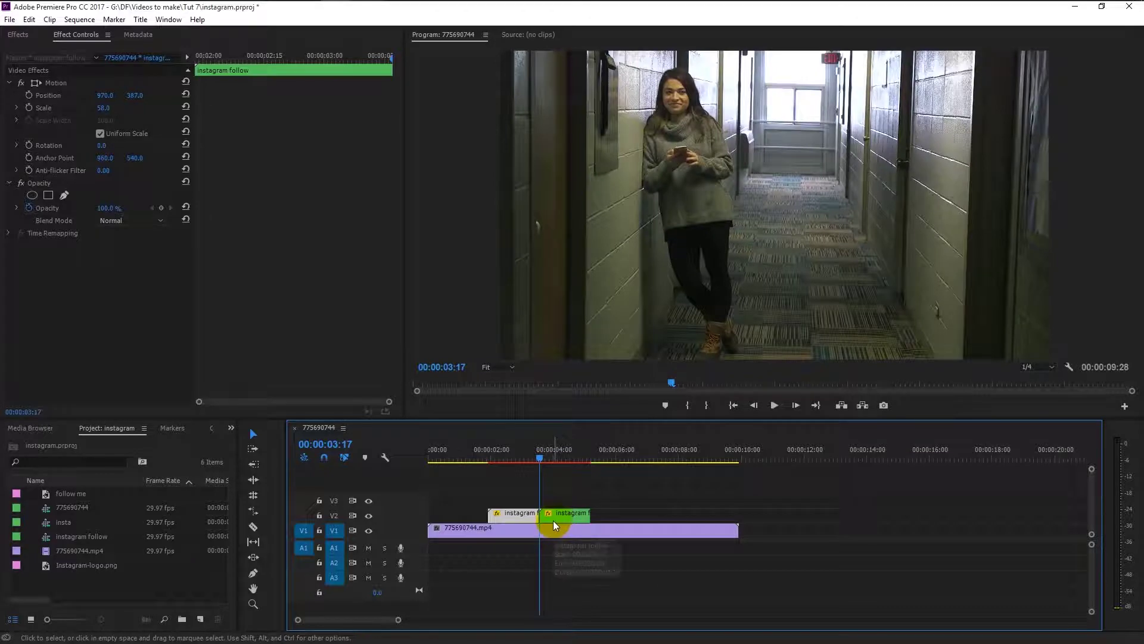
{"action": "key", "text": "space"}
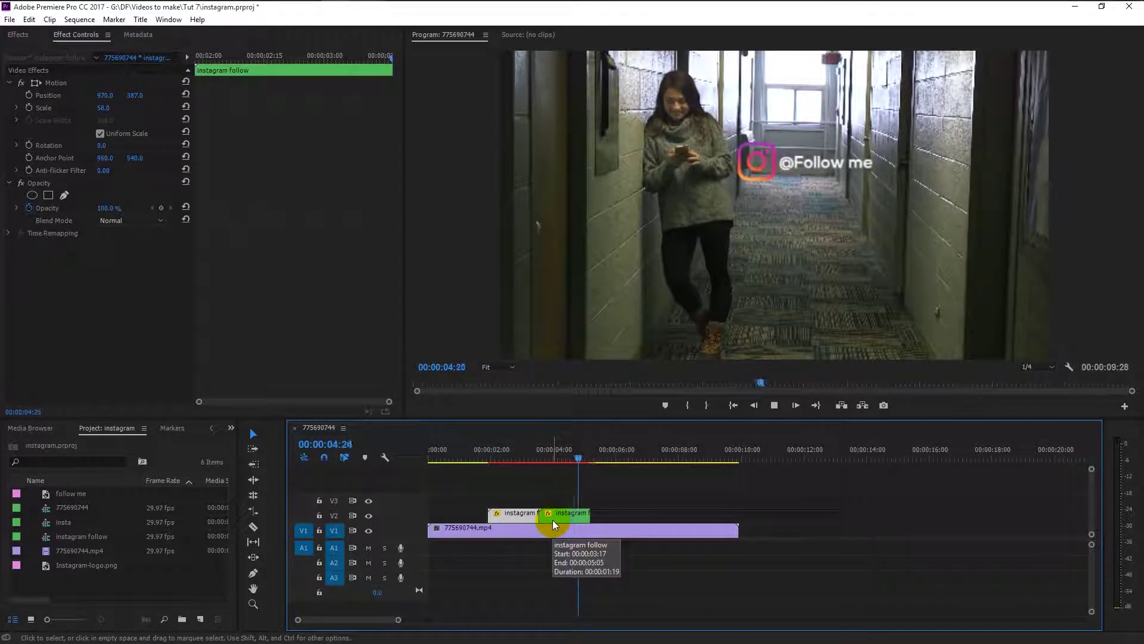
{"action": "key", "text": "space"}
Step: Set the second instagram follow copy to Reverse Speed in Speed/Duration
{"action": "right_click", "coordinate": [556, 519]}
{"action": "left_click", "coordinate": [619, 422]}
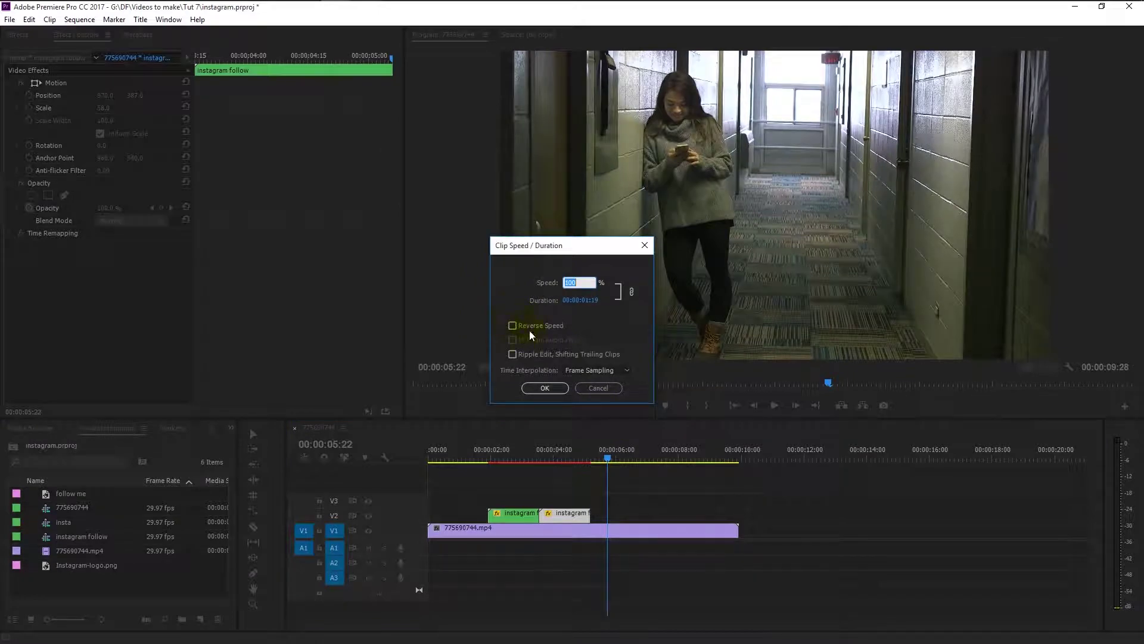
{"action": "left_click", "coordinate": [513, 326]}
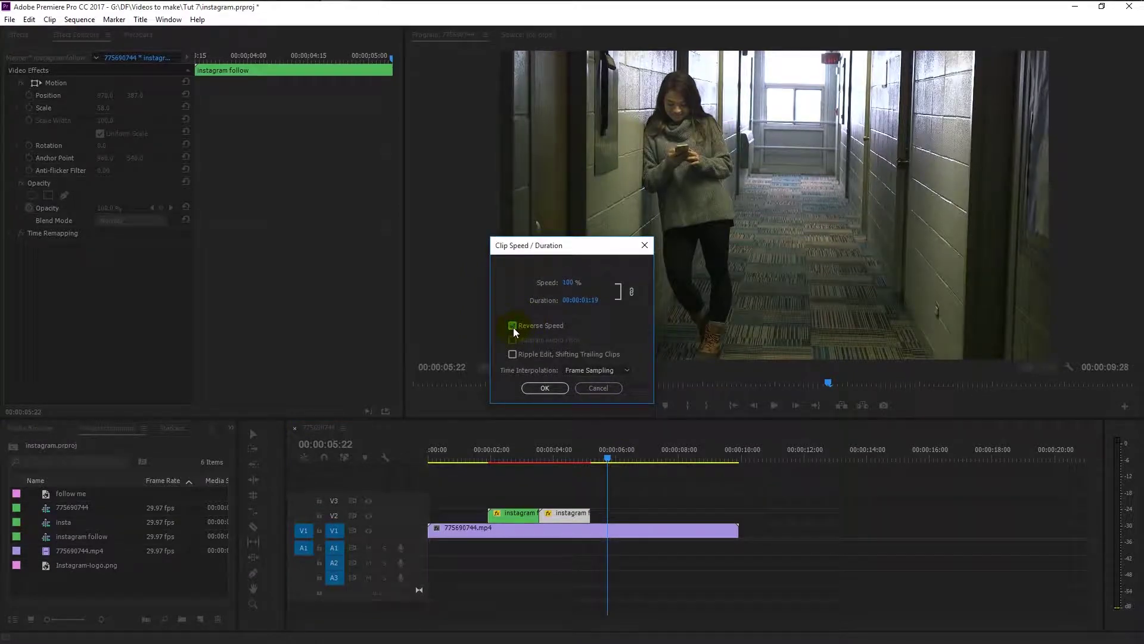
{"action": "left_click", "coordinate": [543, 387]}
Step: Rewind to the sequence start and play it to check the reversed animation
{"action": "left_click", "coordinate": [483, 457]}
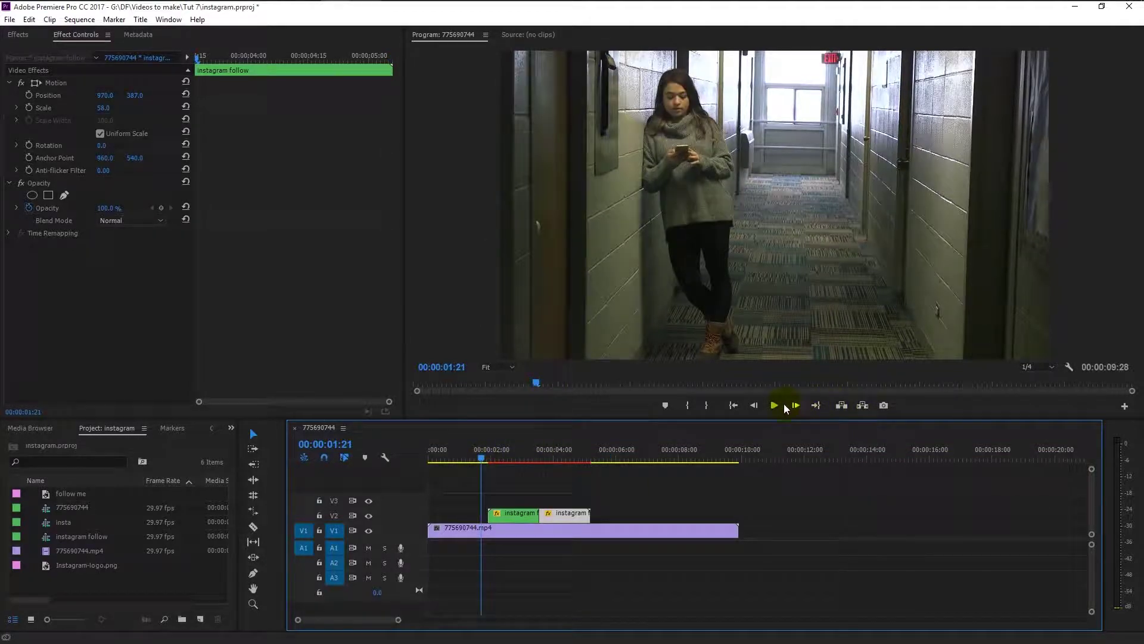
{"action": "left_click", "coordinate": [430, 458]}
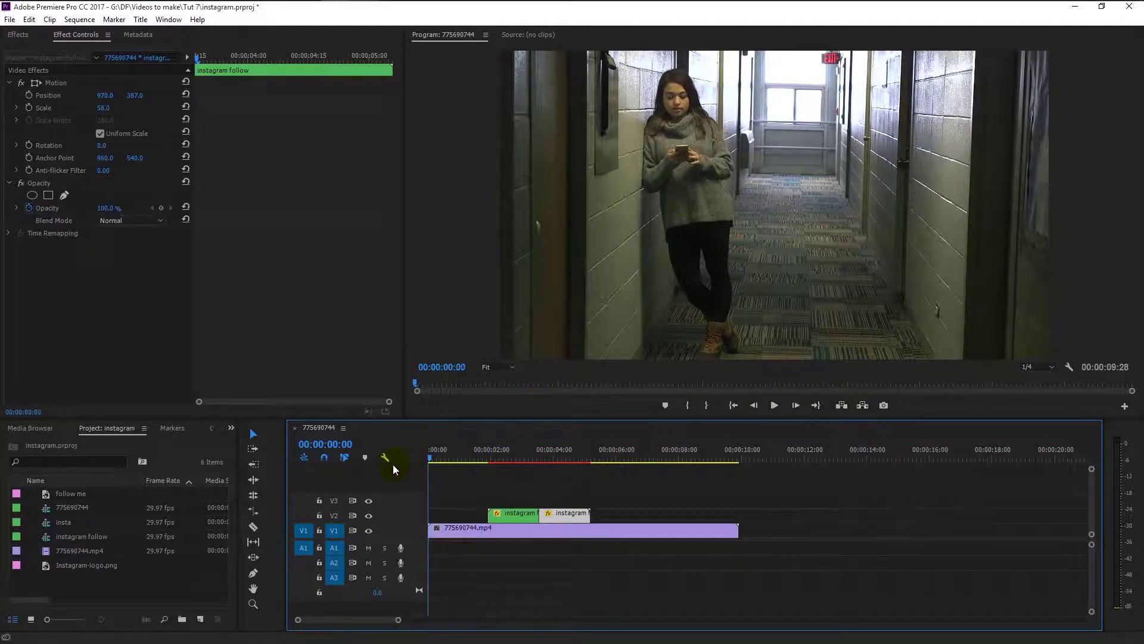
{"action": "left_click", "coordinate": [778, 409]}
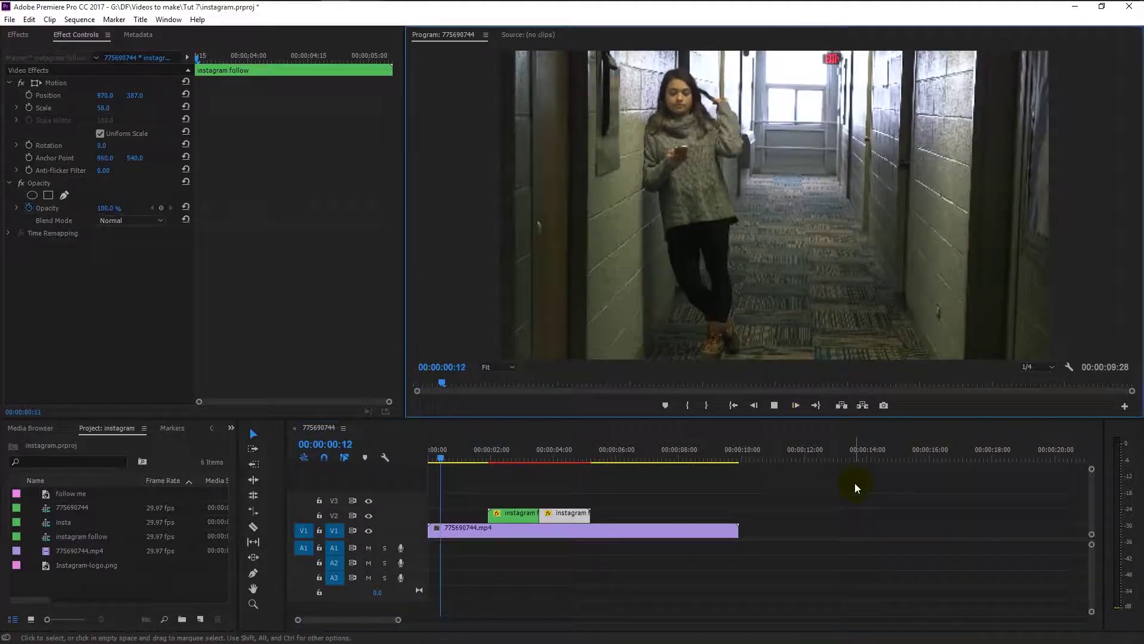